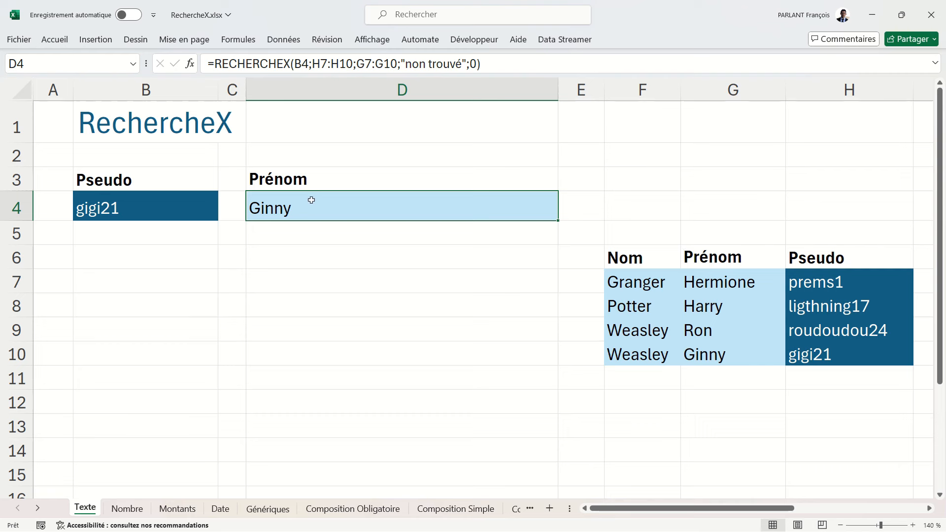
Step: Enter prems1 as the Pseudo in B4 and select the Prénom result cell D4 to show its formula
click(178, 206)
text(prems1)
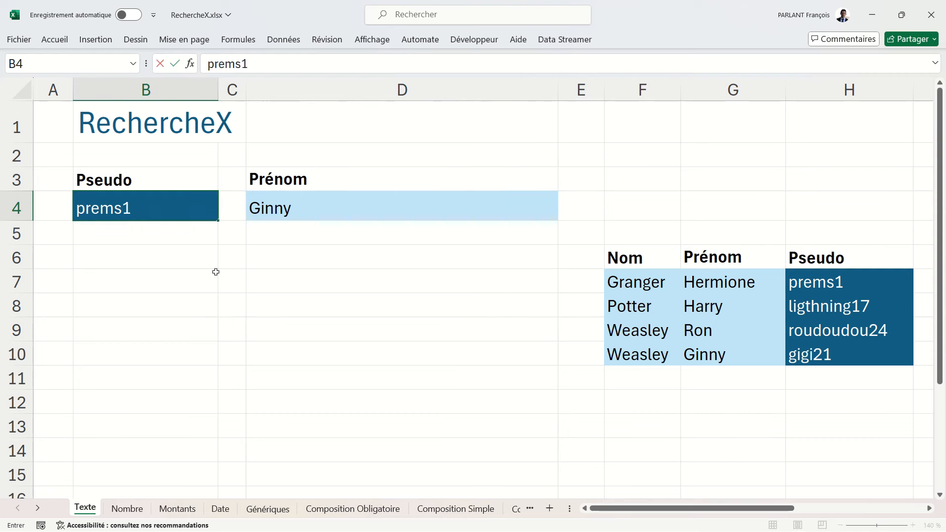
key(Return)
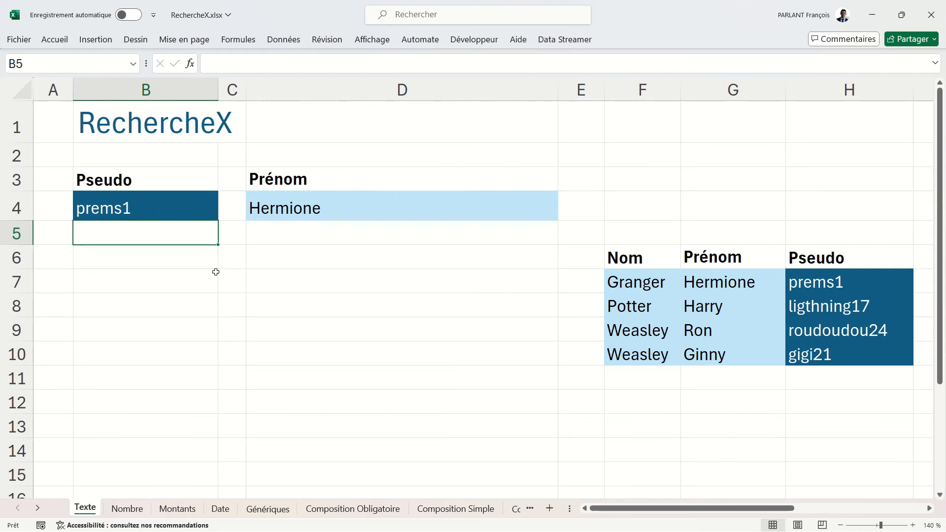
click(369, 211)
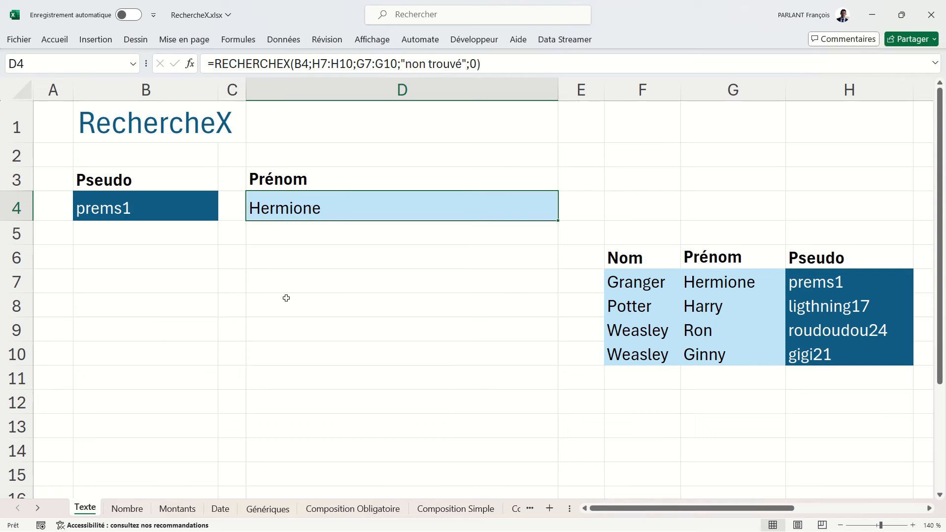
Step: View the Nombre sheet and set the amount in B4 of the Montants sheet to 300
click(126, 510)
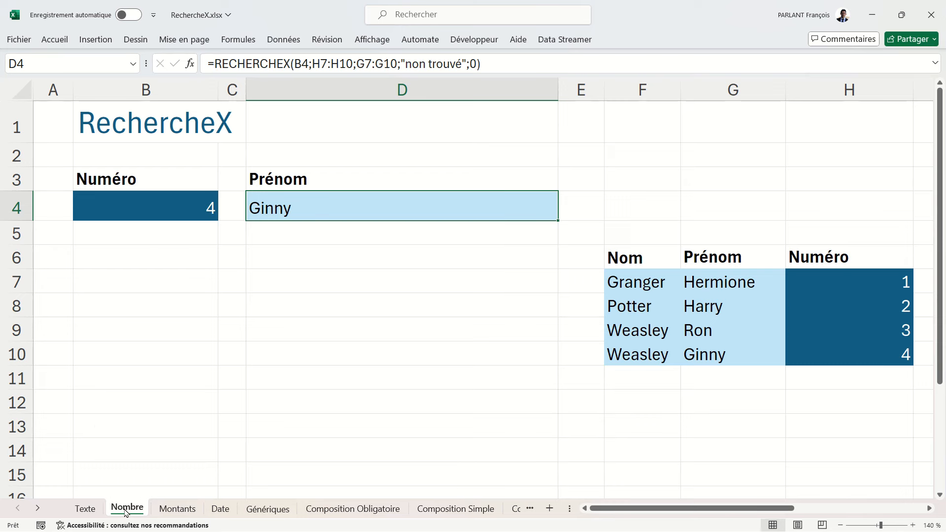
click(173, 512)
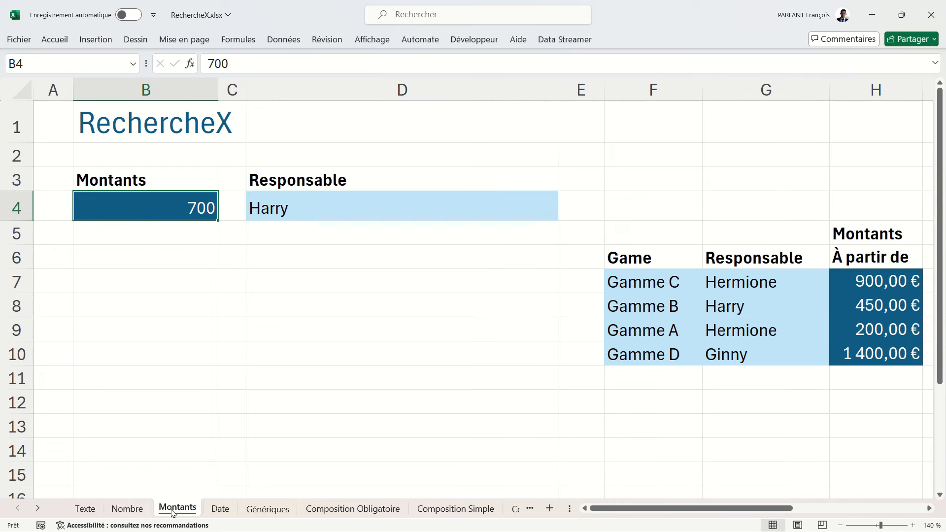
text(300)
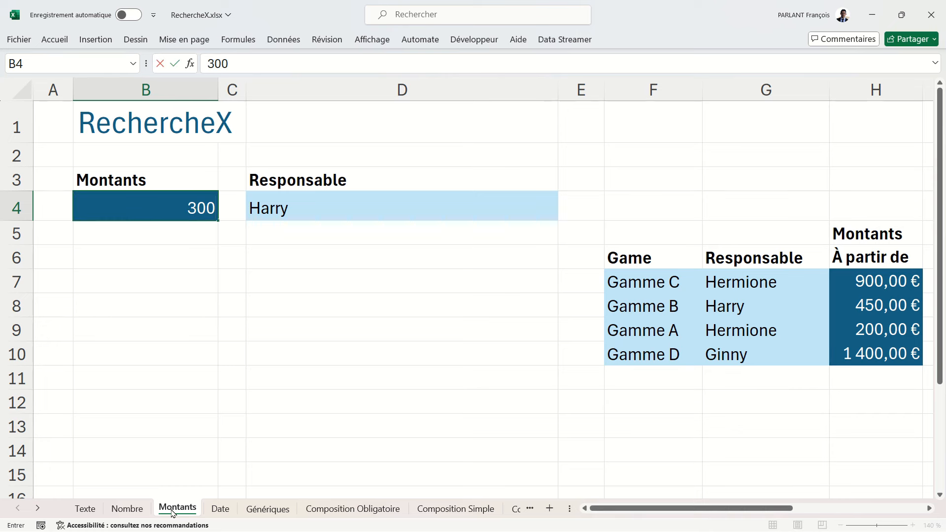
key(Return)
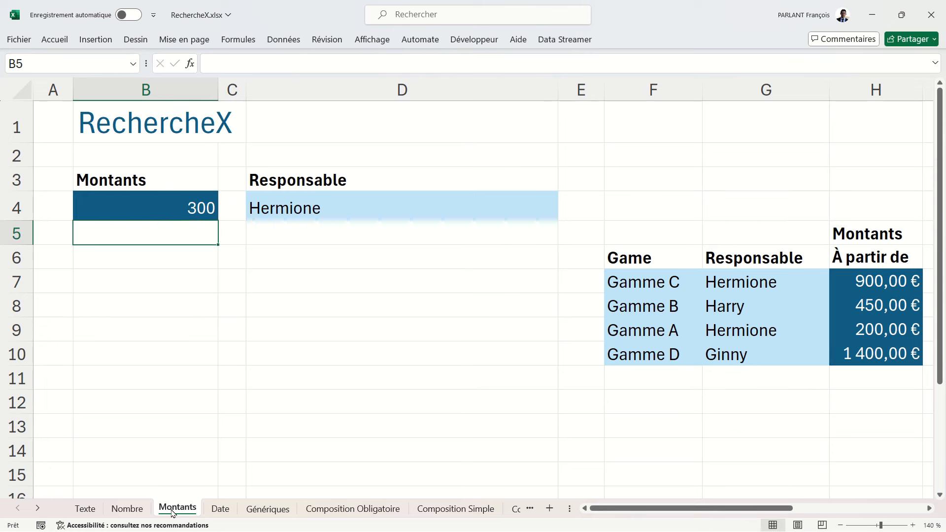
Step: On the Date sheet, set the lookup date in B4 to 15/06/2024
click(219, 511)
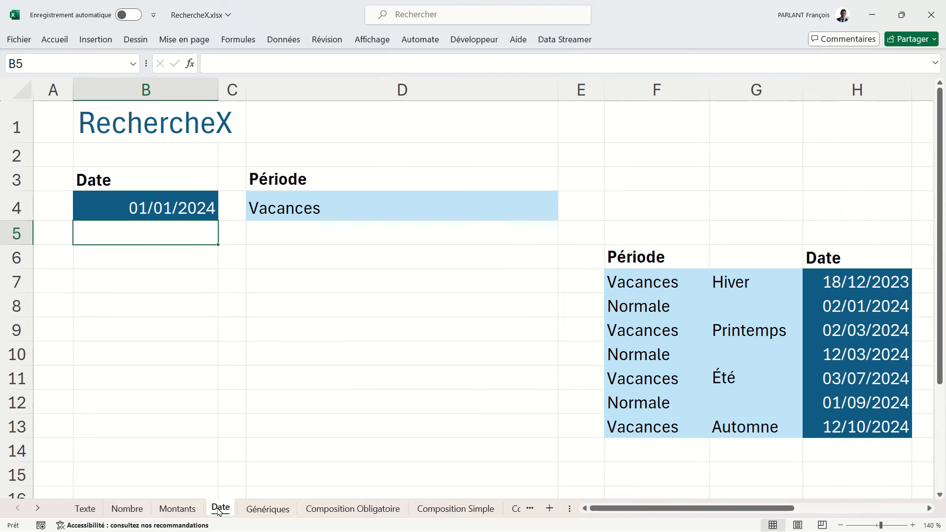
click(177, 206)
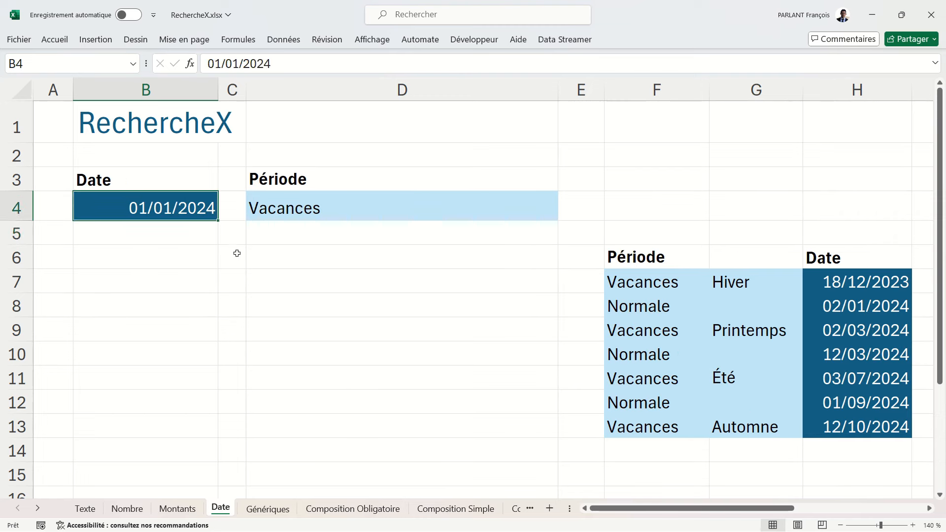
text(15/)
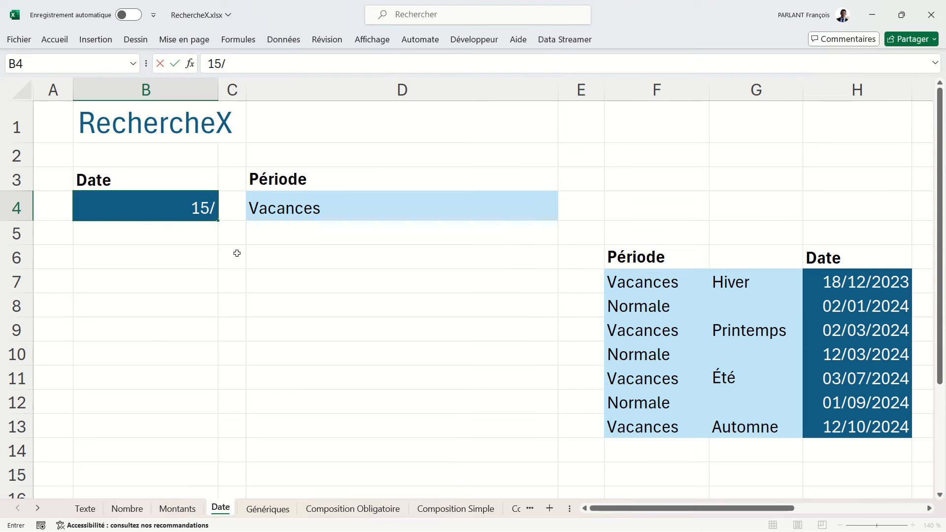
text(06/2024)
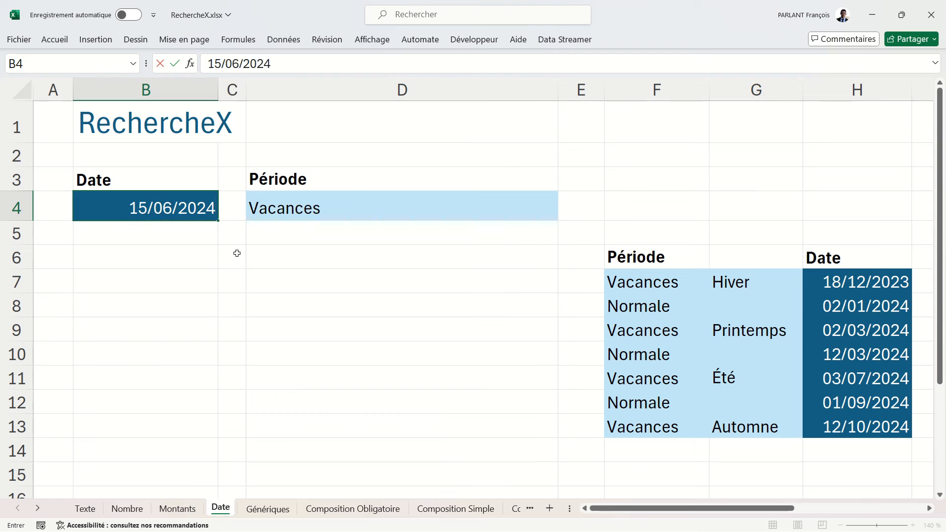
key(Return)
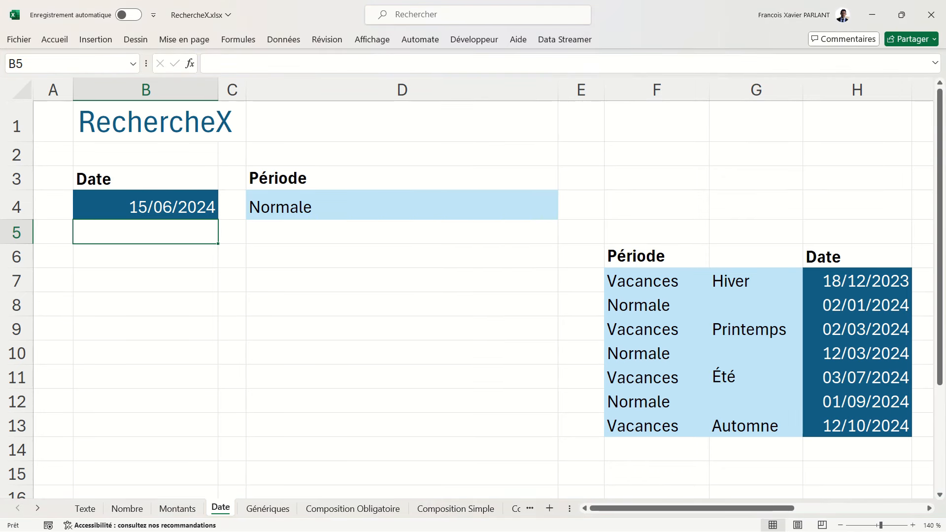
Step: On the Génériques sheet, enter the wildcard pseudo *ms1 in B4
click(267, 509)
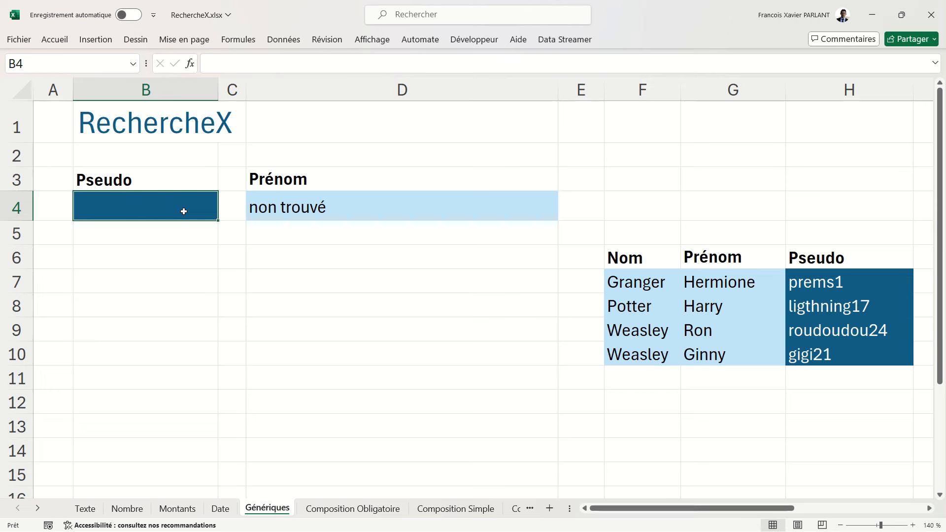
text(*)
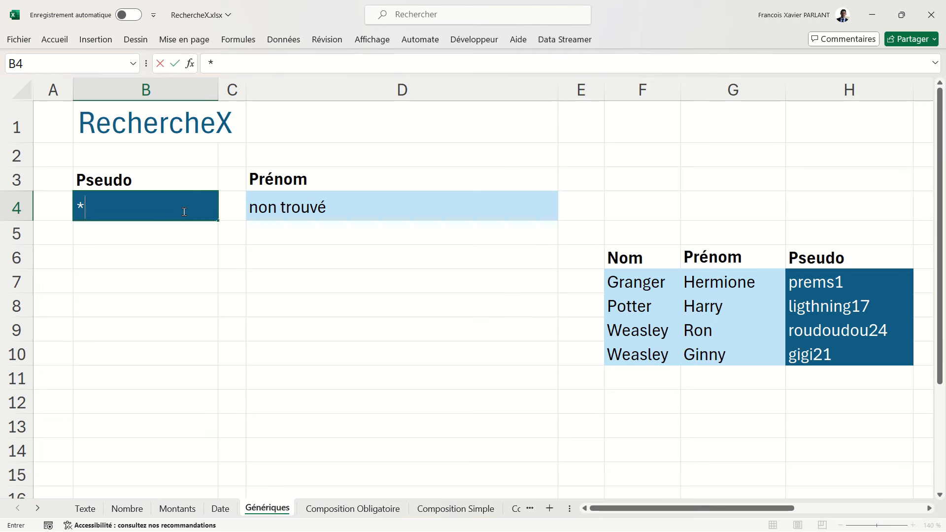
text(ms1)
key(Return)
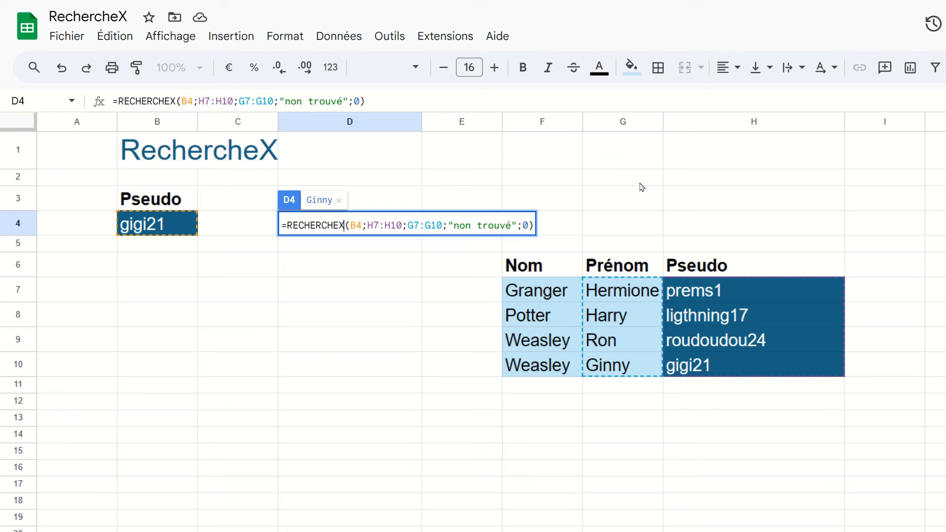
Step: In the Google Sheets version, confirm the RECHERCHEX formula in D4 and reopen it for viewing
key(Return)
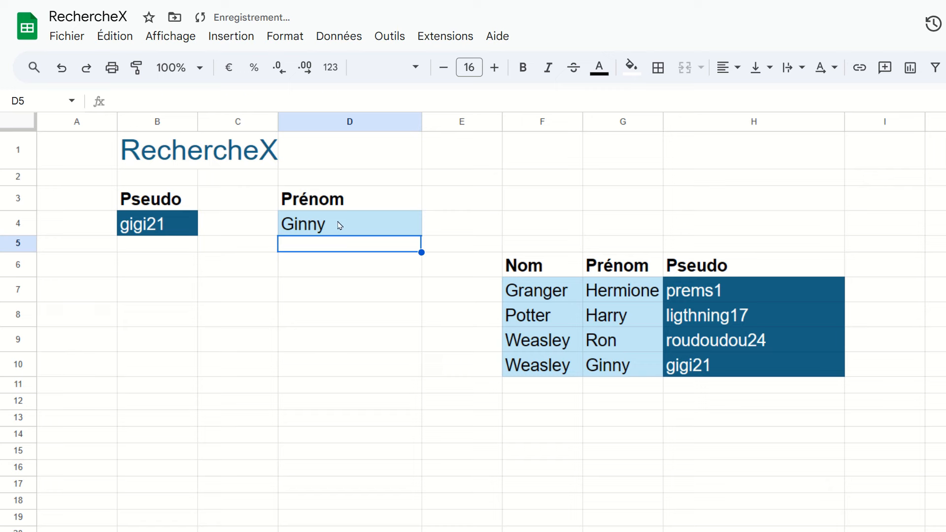
double_click(303, 226)
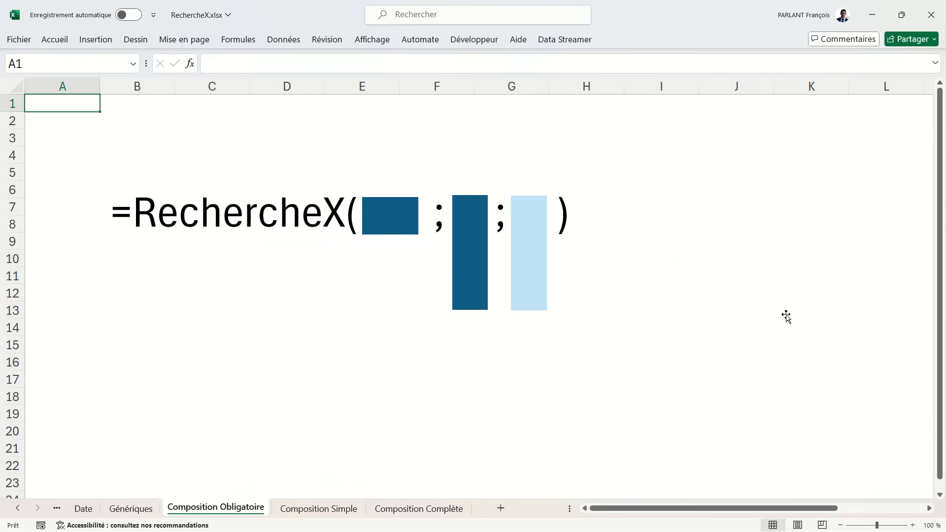
Step: Back in Excel, view the RechercheX syntax on the Composition Simple and Composition Complète sheets
click(313, 512)
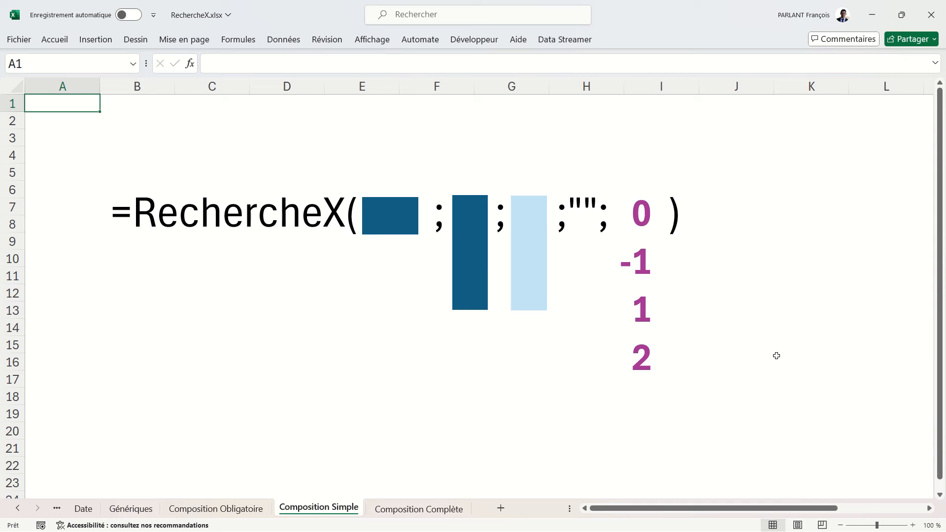
click(444, 513)
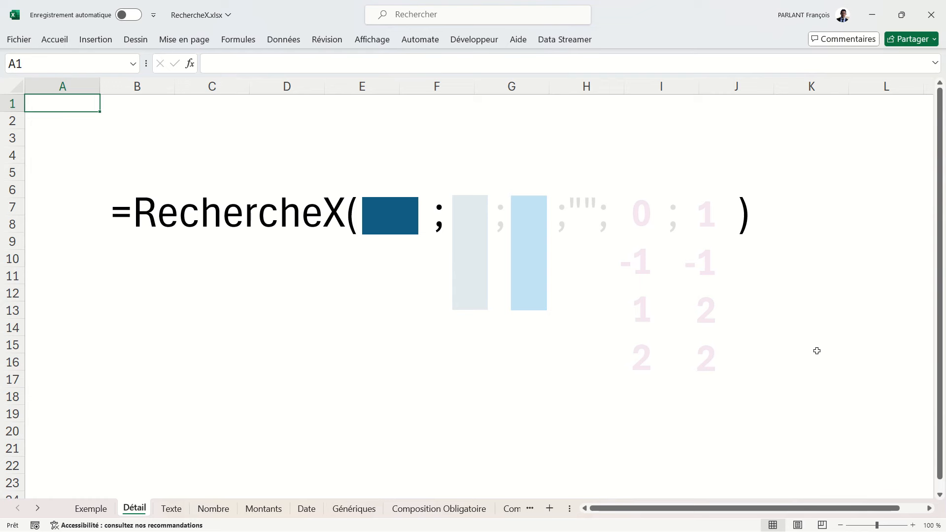
Step: On the Exemple sheet, start a RECHERCHEX formula in D4 with B4 as the lookup value
click(94, 509)
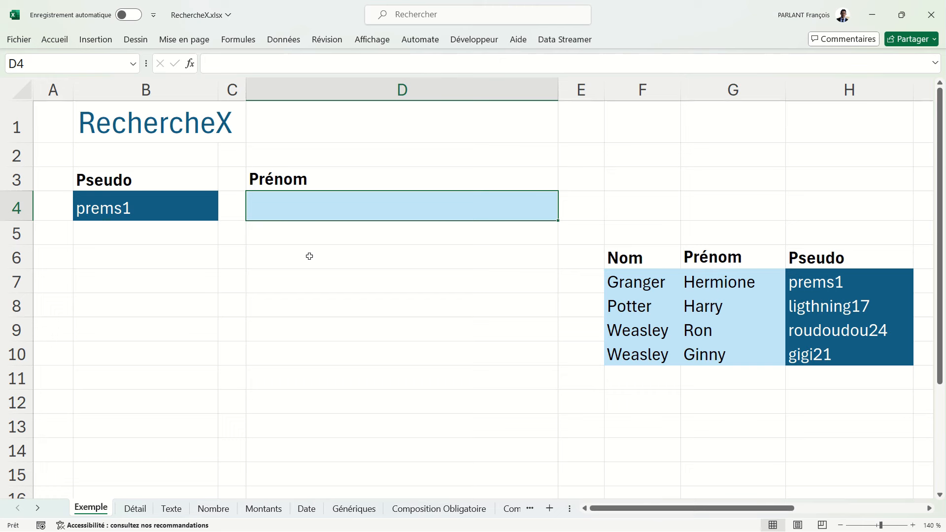
text(=re)
key(Down)
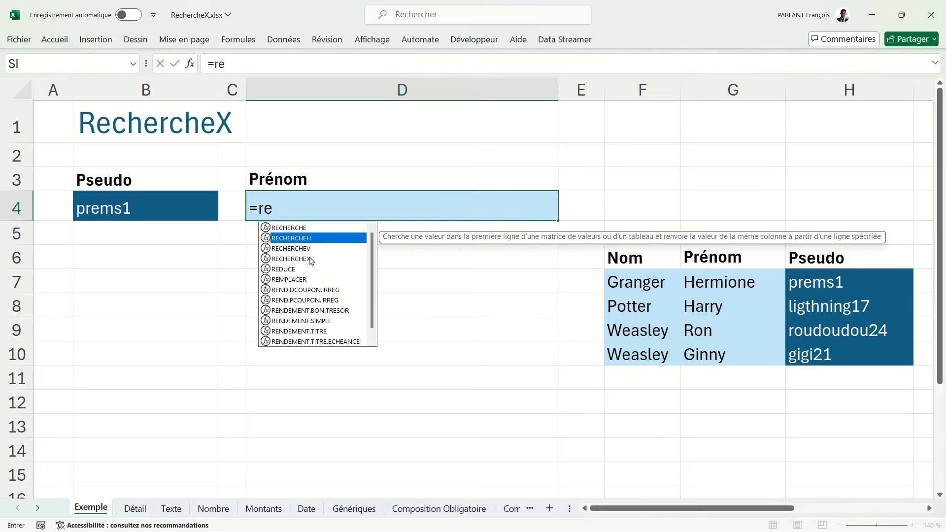
key(Down)
key(Tab)
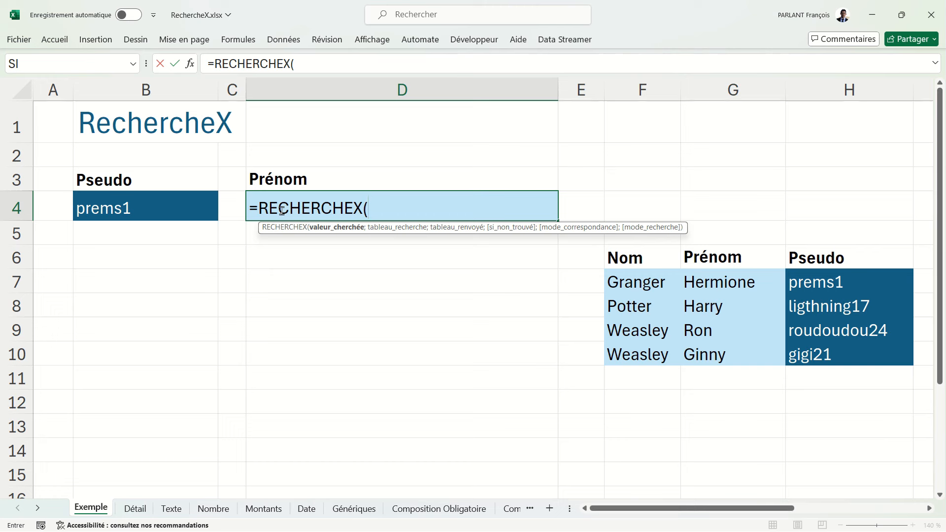
click(156, 209)
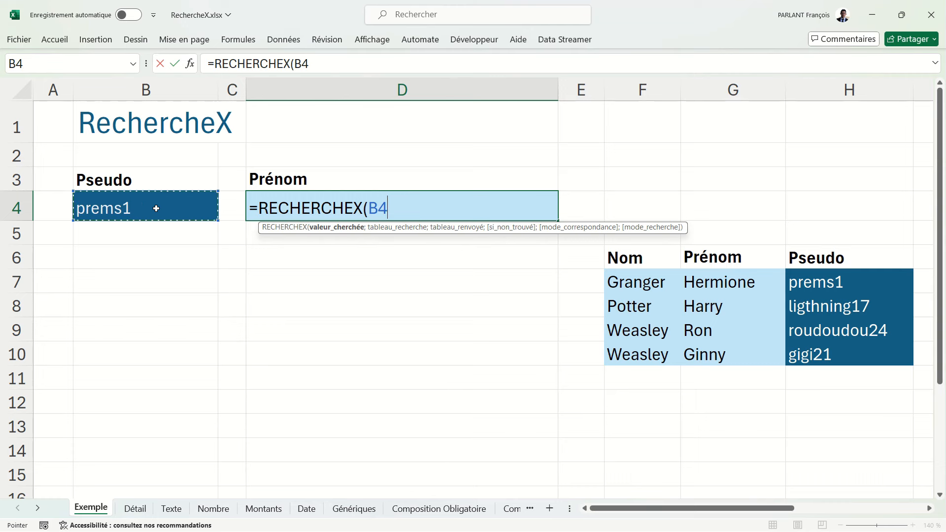
text(;)
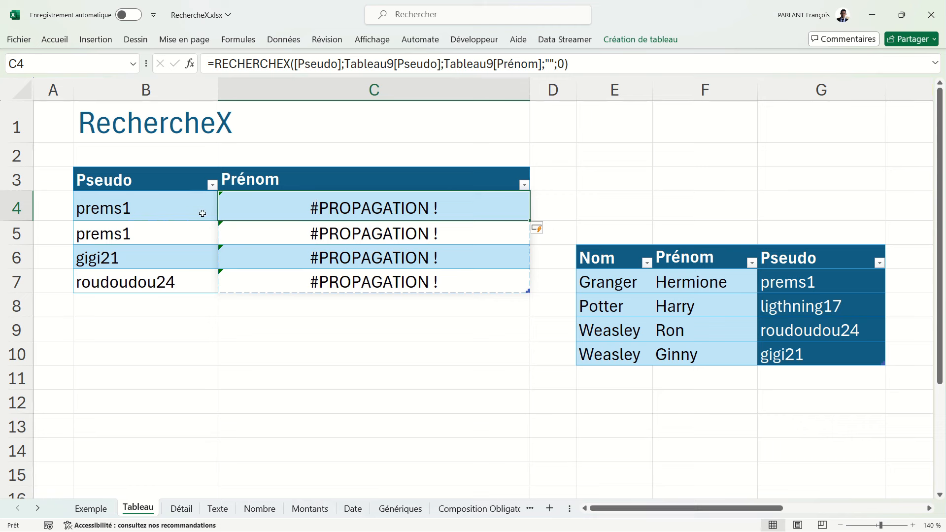
Step: On the Tableau sheet, clear the arguments of the RECHERCHEX formula in C4 and pick B4 as the lookup value
double_click(356, 208)
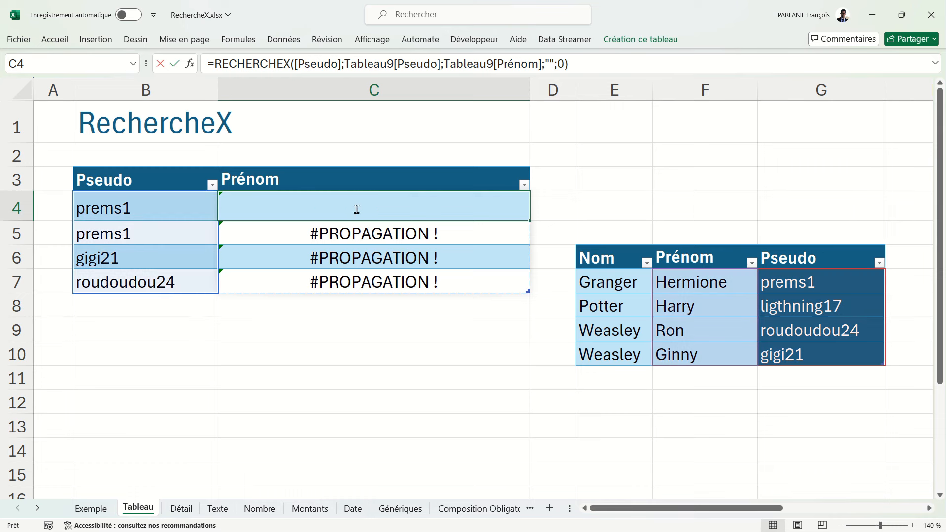
drag(340, 208, 738, 259)
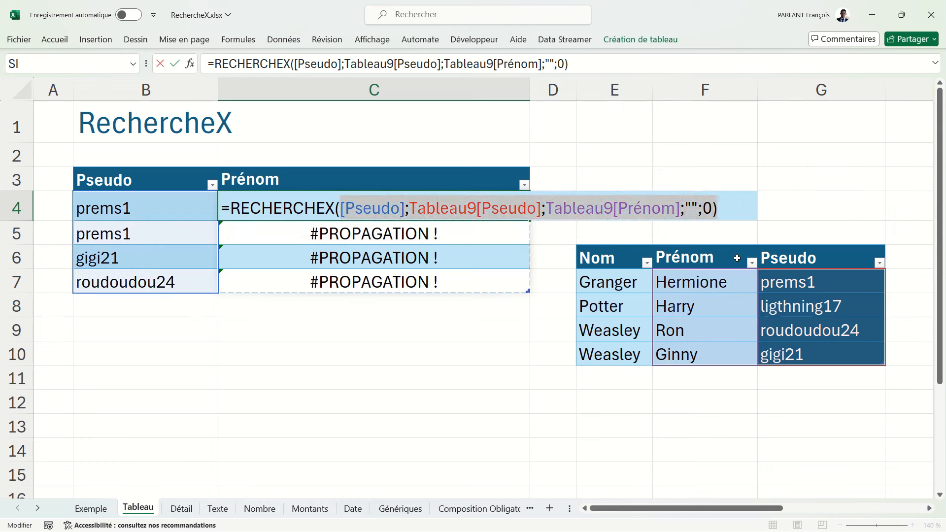
key(BackSpace)
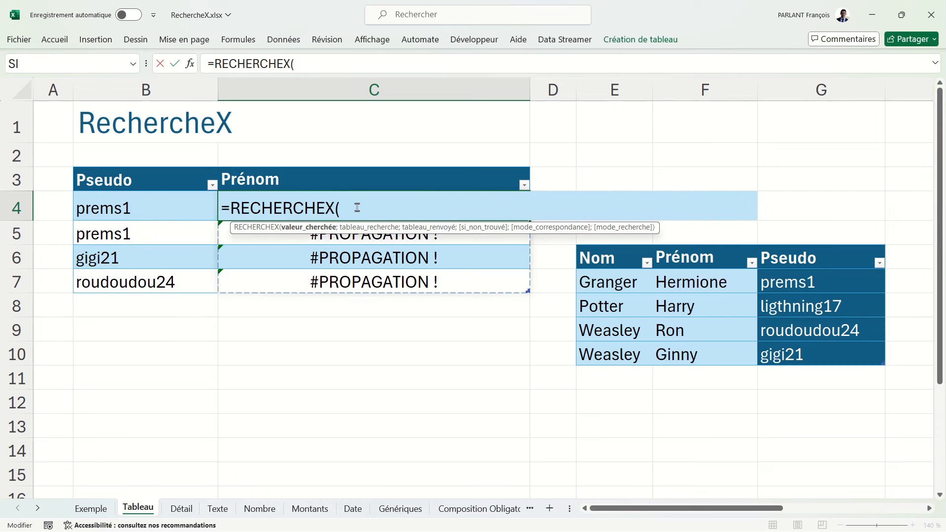
click(158, 210)
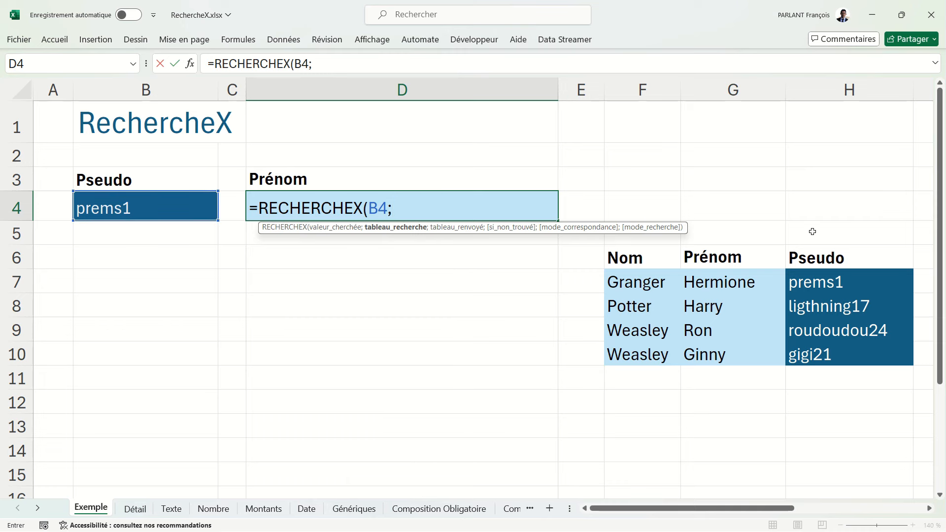
Step: On the Exemple sheet, add H7:H10 as the lookup array in the D4 formula and make it absolute as $H$7:$H$10
click(847, 280)
drag(846, 279, 845, 354)
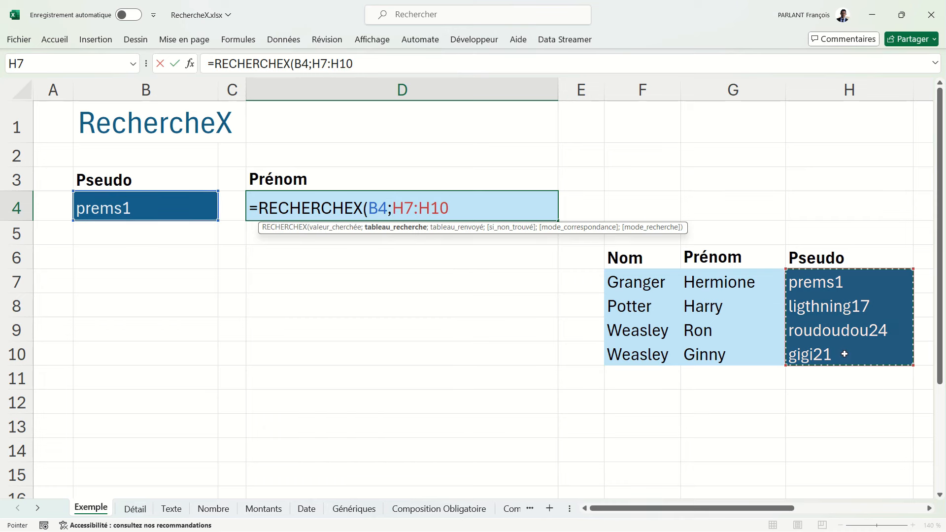
text(;)
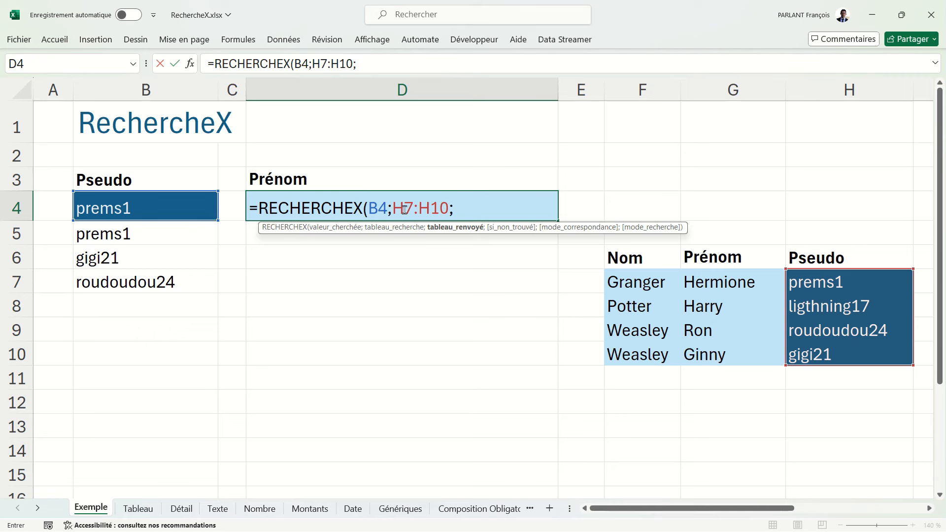
drag(409, 208, 436, 208)
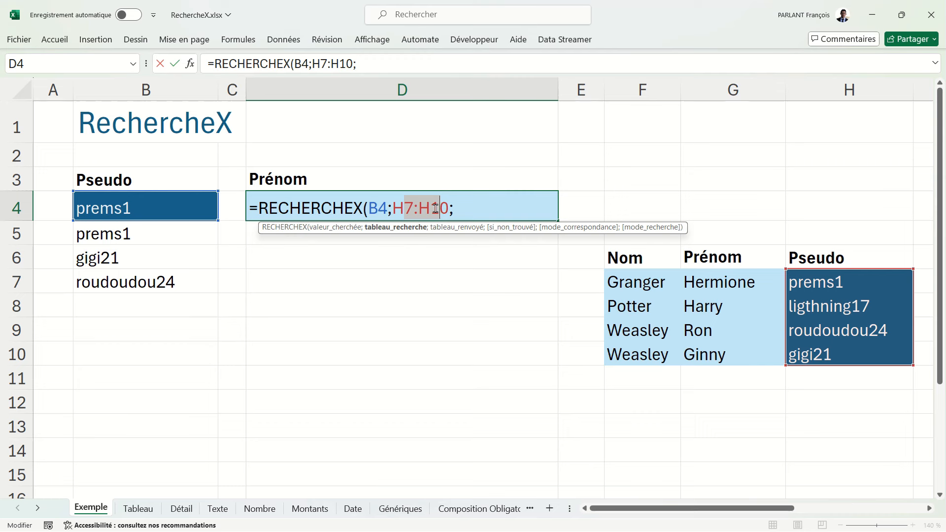
key(F4)
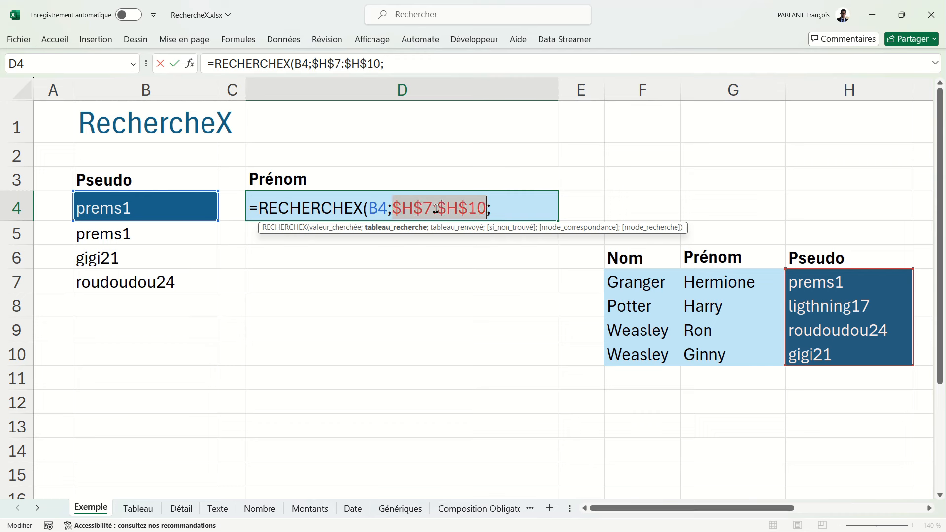
click(492, 209)
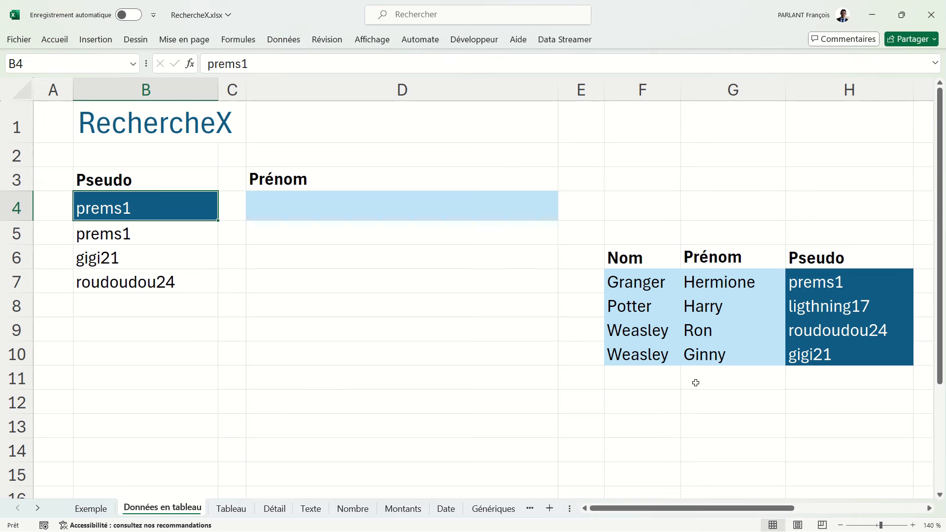
Step: On the Données en tableau sheet, convert the data range F6:H10 into a table with headers
click(664, 278)
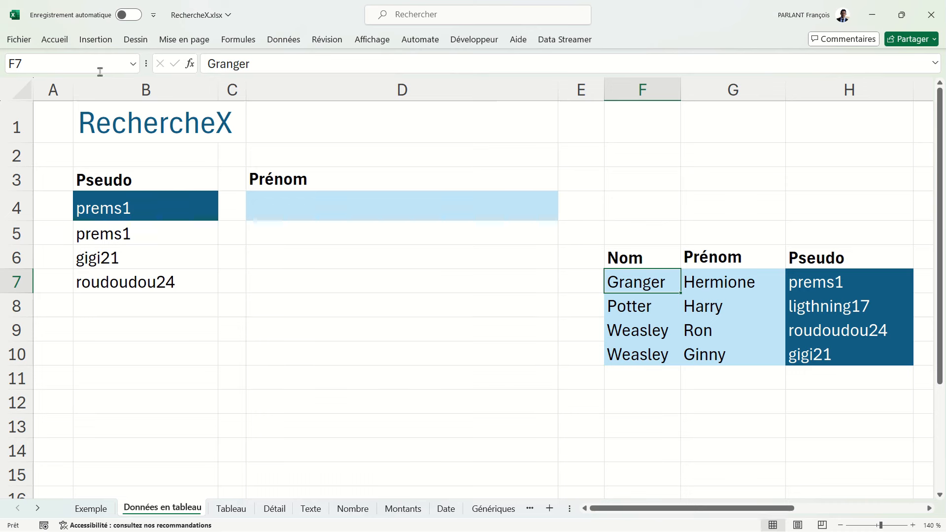
click(112, 40)
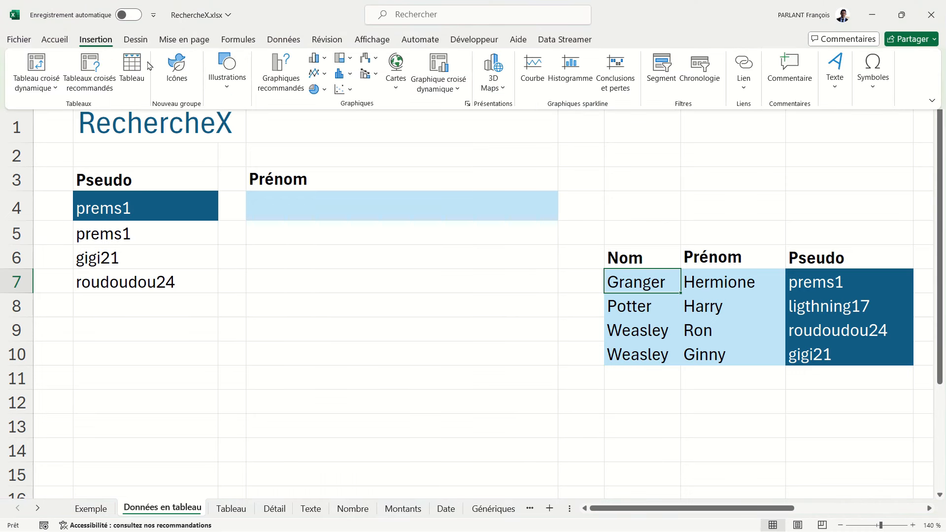
click(131, 69)
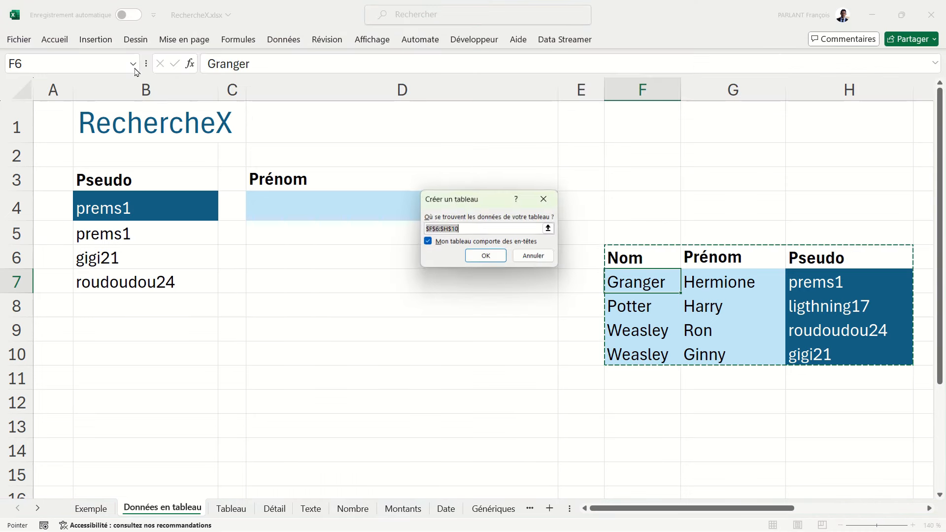
click(487, 257)
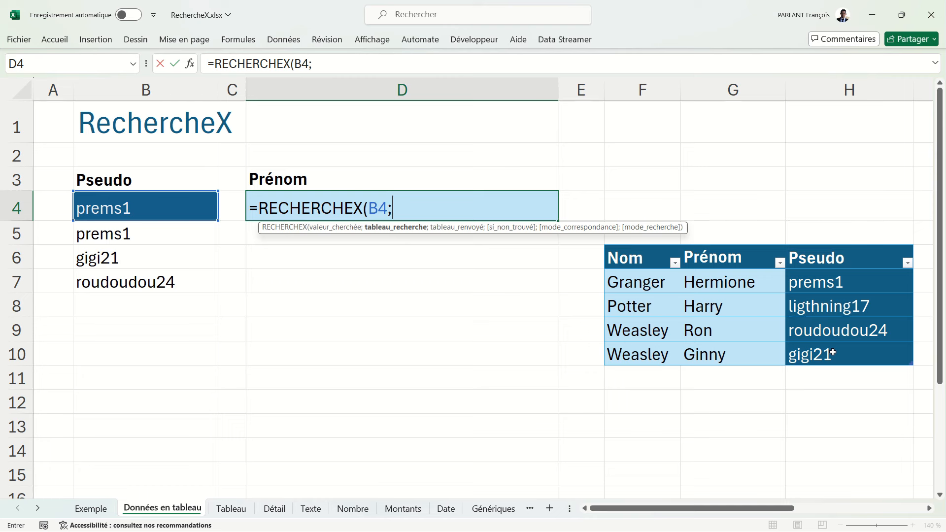
Step: Add the table's Pseudo column as the lookup array in the D4 RECHERCHEX formula
click(842, 246)
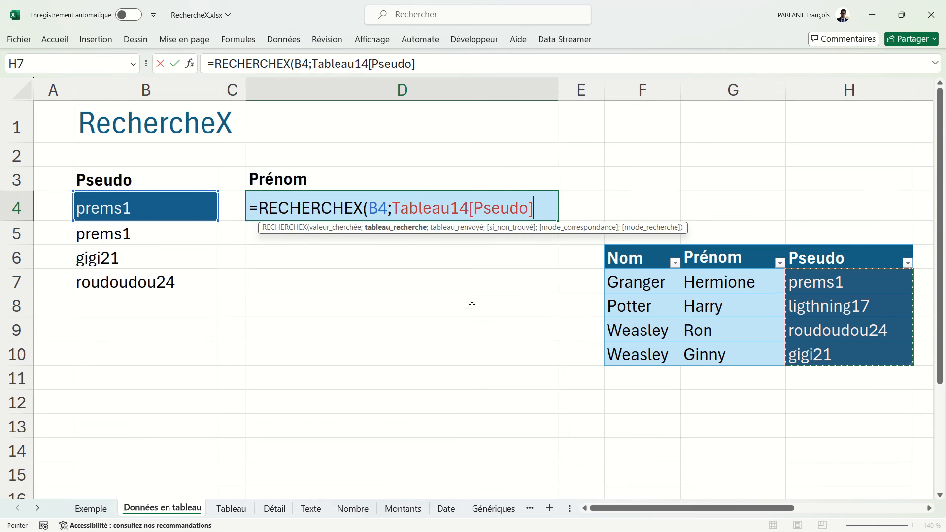
text(;)
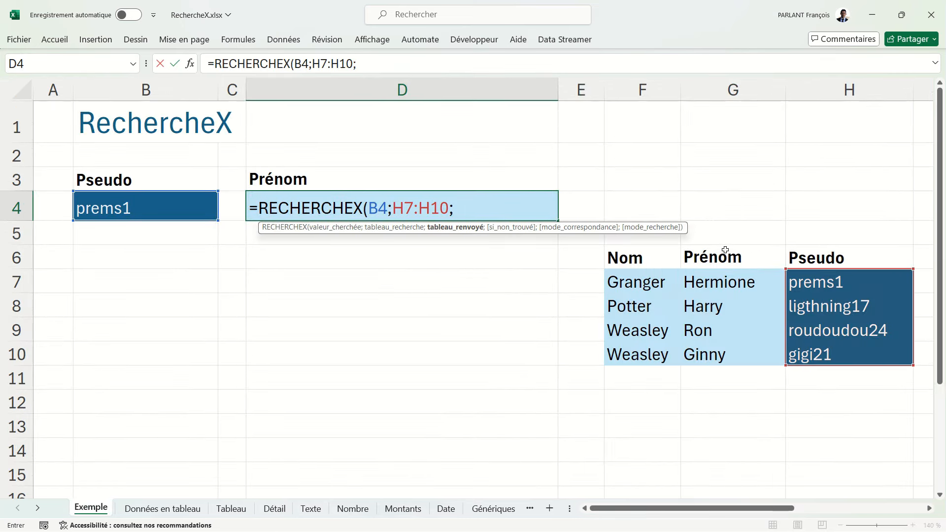
Step: On the Exemple sheet, add G7:G10 as the return array in the D4 formula
drag(730, 285, 732, 350)
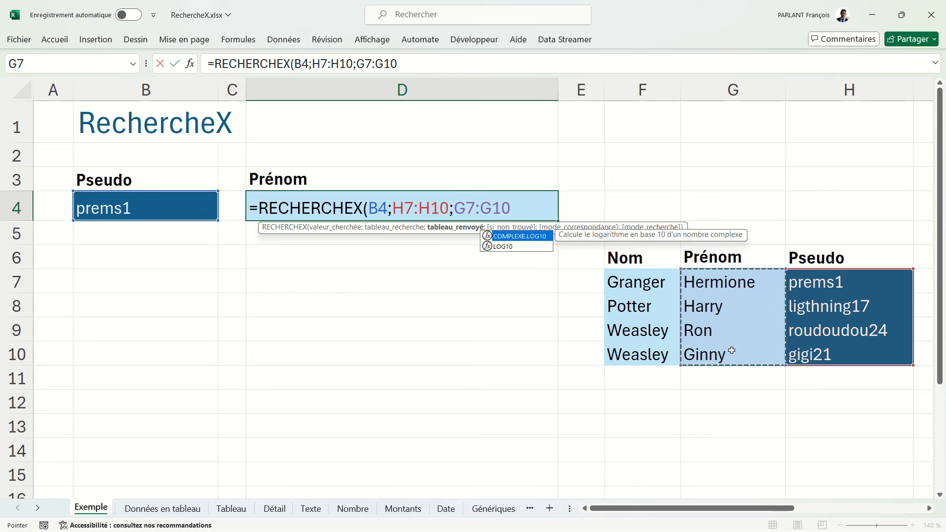
text(;)
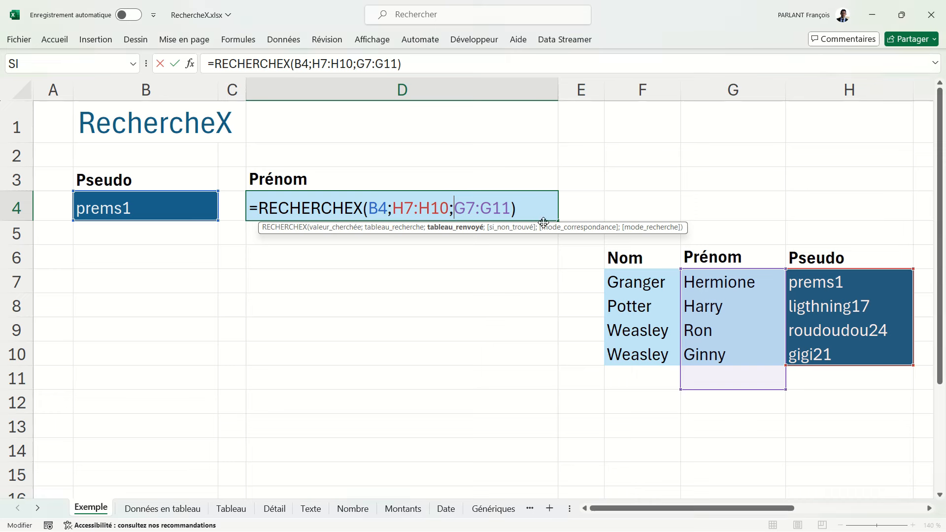
Step: Confirm the D4 formula with G7:G11 as the return array, and reopen it to shrink that range to G7:G10
key(Return)
double_click(512, 209)
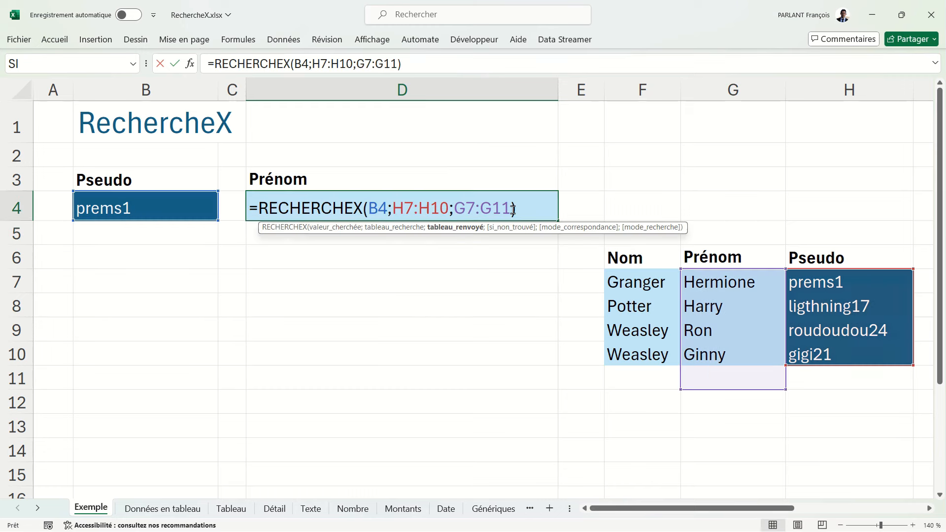
drag(683, 389, 683, 366)
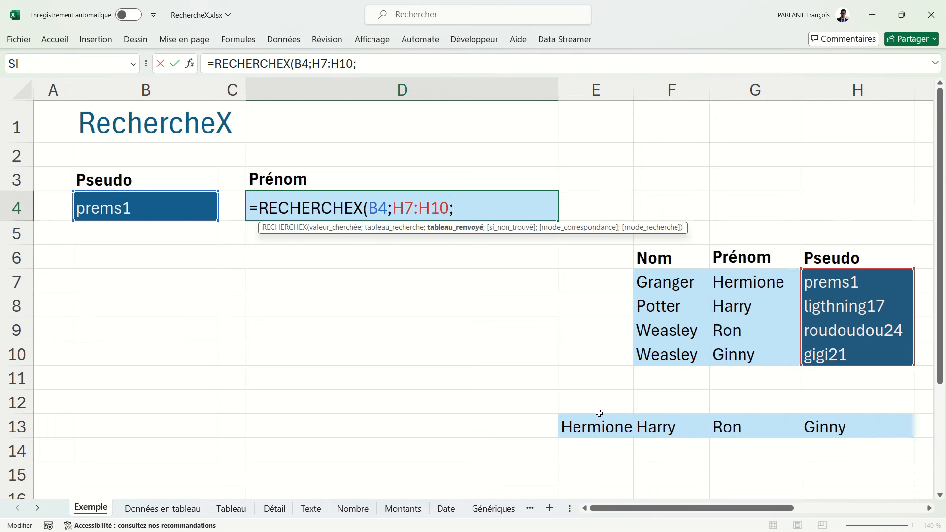
Step: Try the horizontal range E13:H13 as the return array in the D4 formula
drag(601, 426, 842, 427)
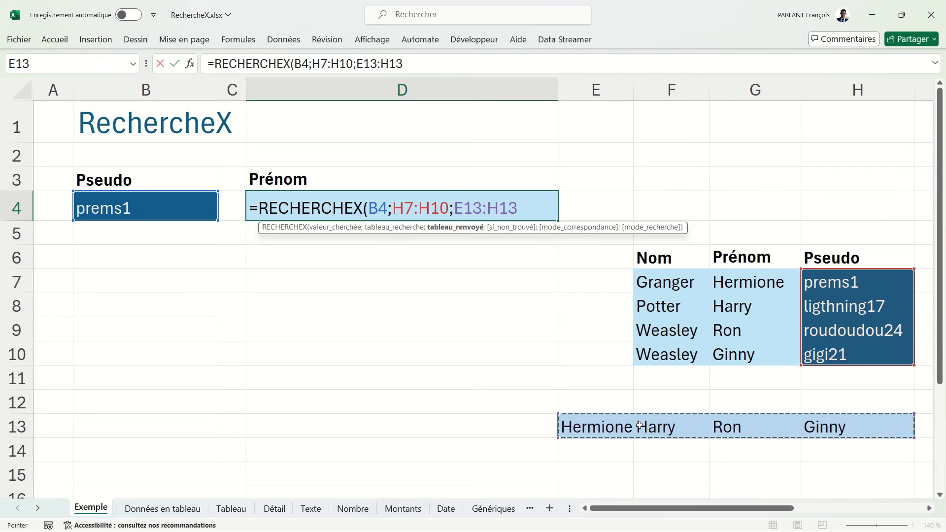
key(Return)
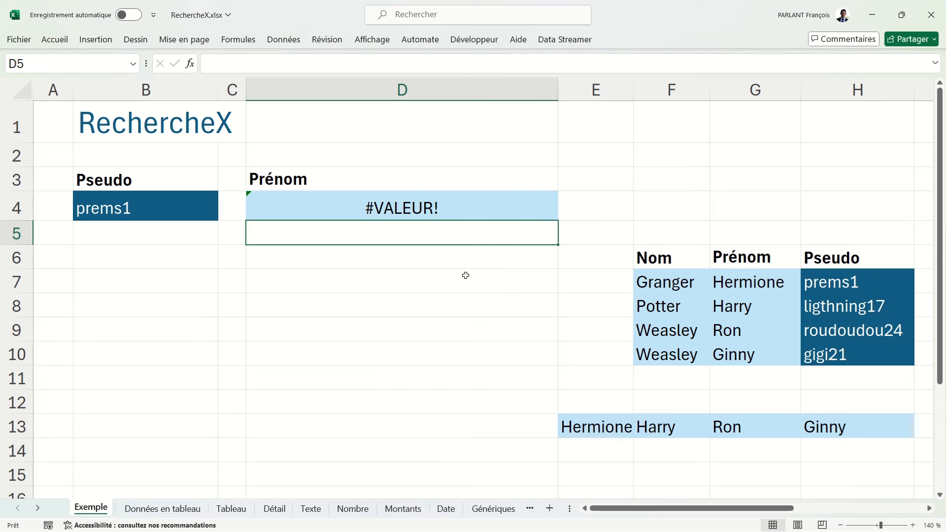
Step: Review the D4 RECHERCHEX formula with G9:G12 and with G7:G10 as the return array, confirming it each time
click(436, 202)
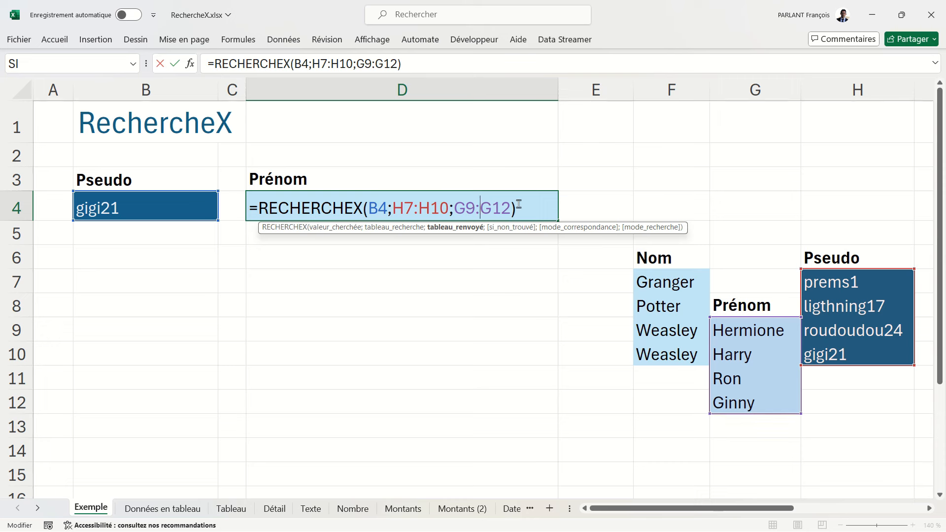
key(Return)
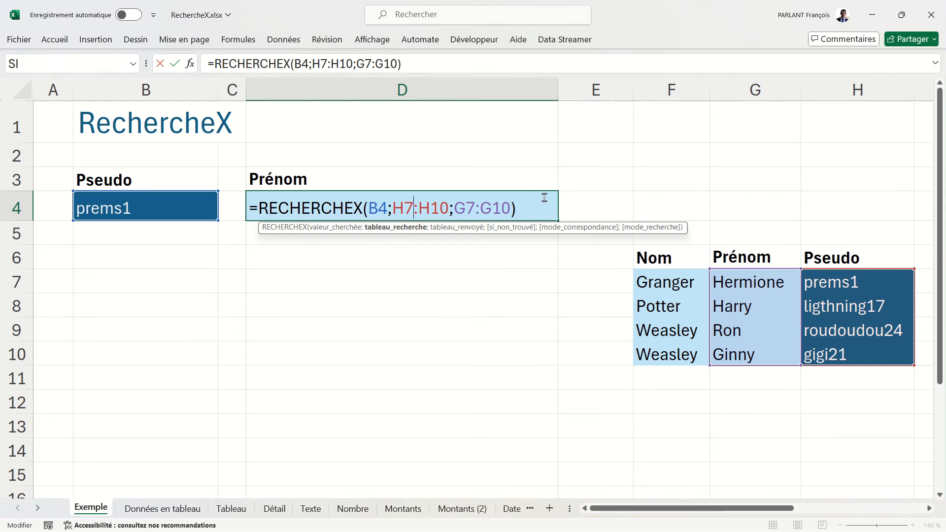
click(544, 198)
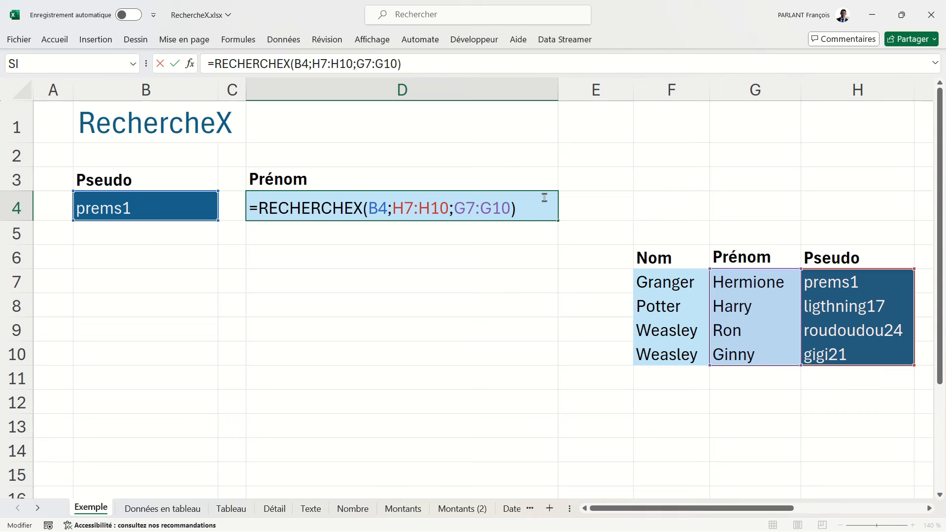
key(Return)
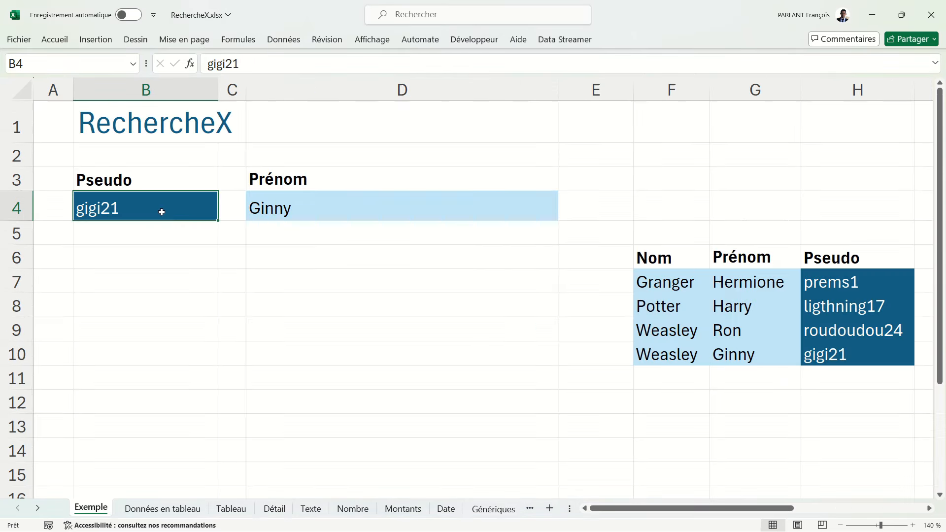
Step: Test clearing the pseudo in B4, undo the deletion, and enter cape87 in that cell
key(Delete)
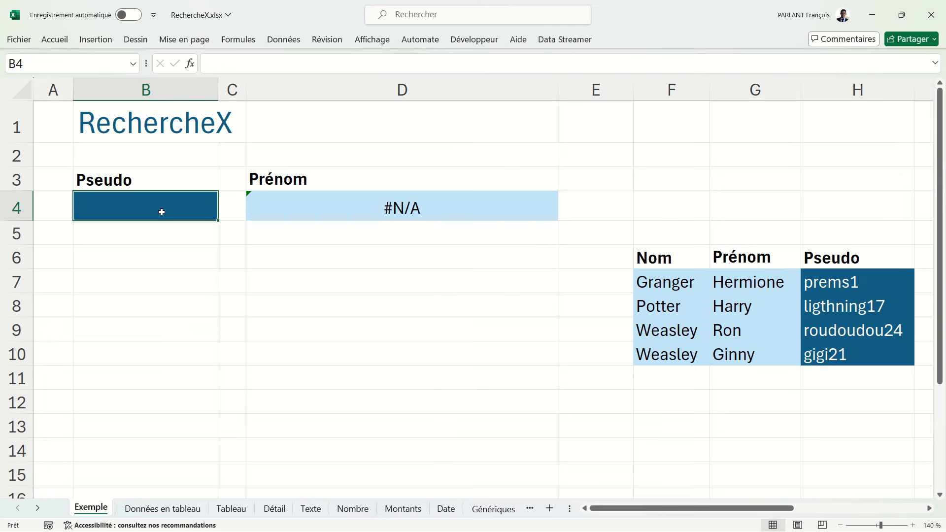
key(ctrl+z)
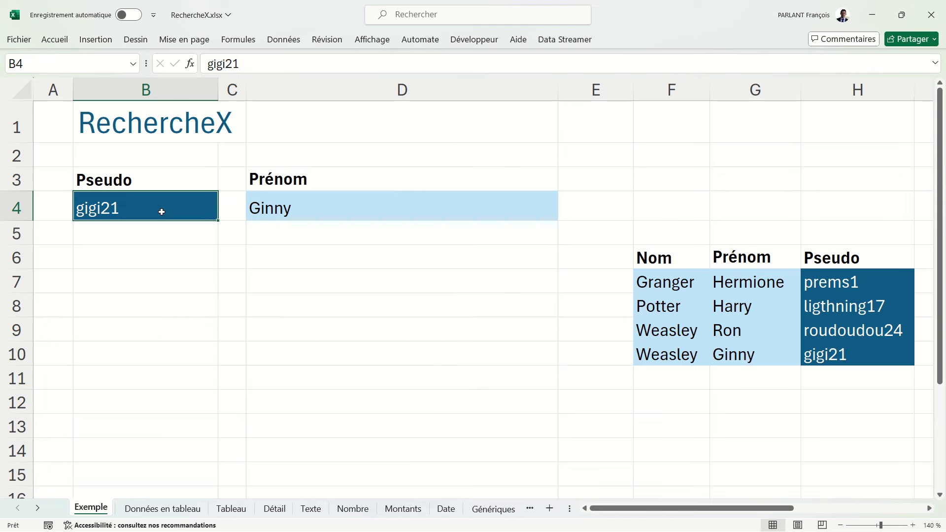
text(cape)
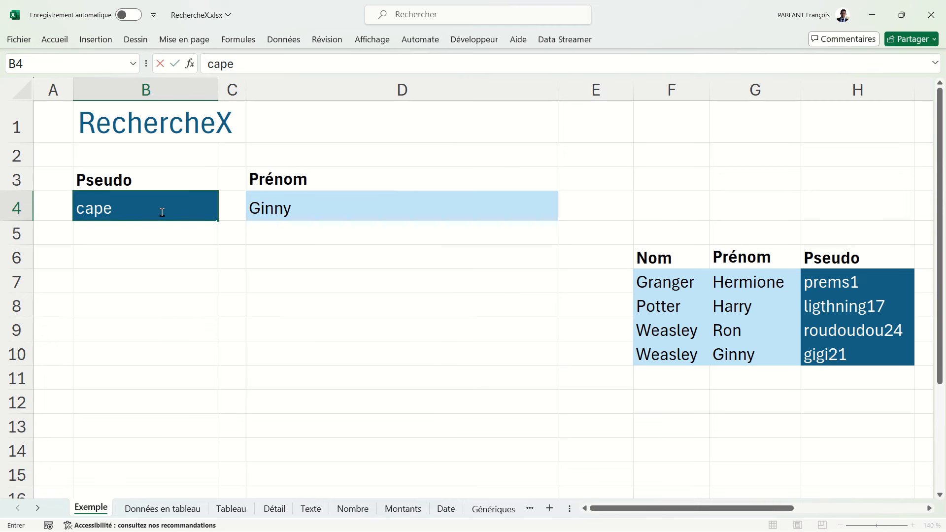
text(87)
key(Return)
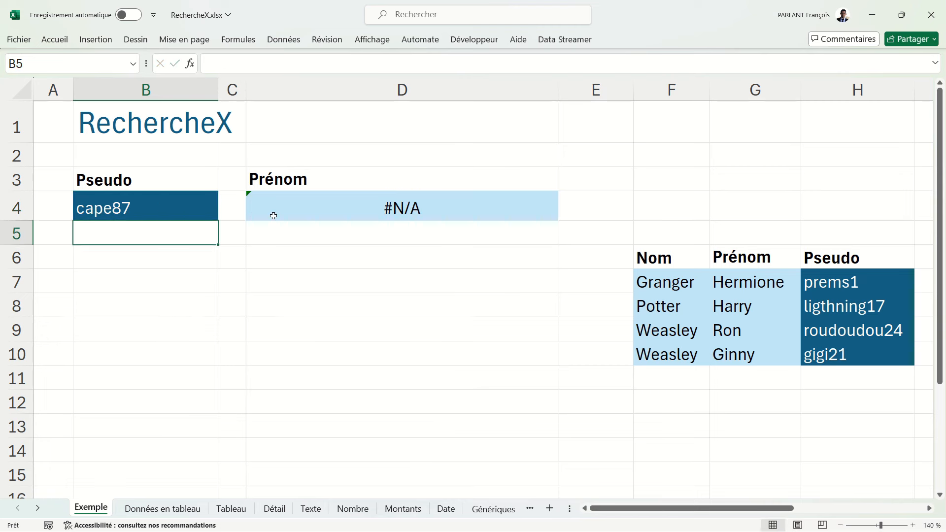
Step: Add "non trouvé" as the si_non_trouvé argument of the D4 RECHERCHEX formula
click(337, 211)
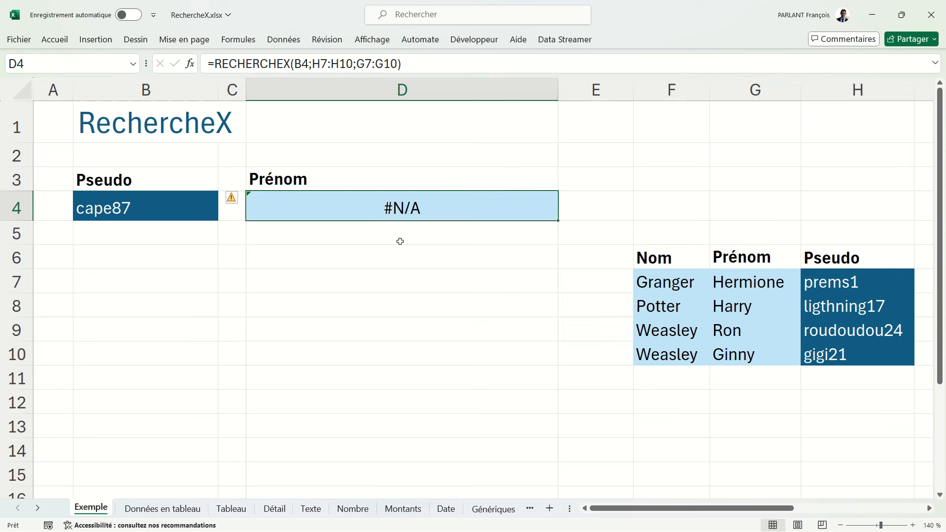
double_click(400, 213)
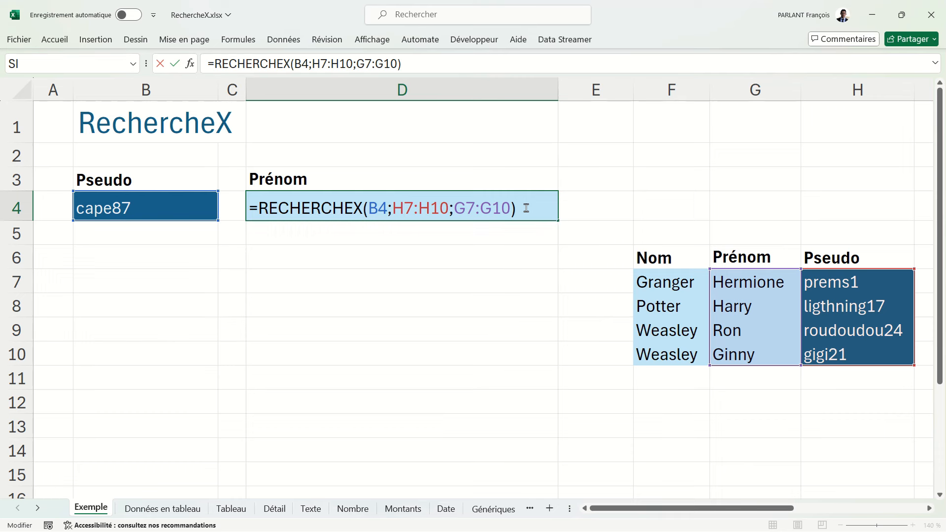
key(BackSpace)
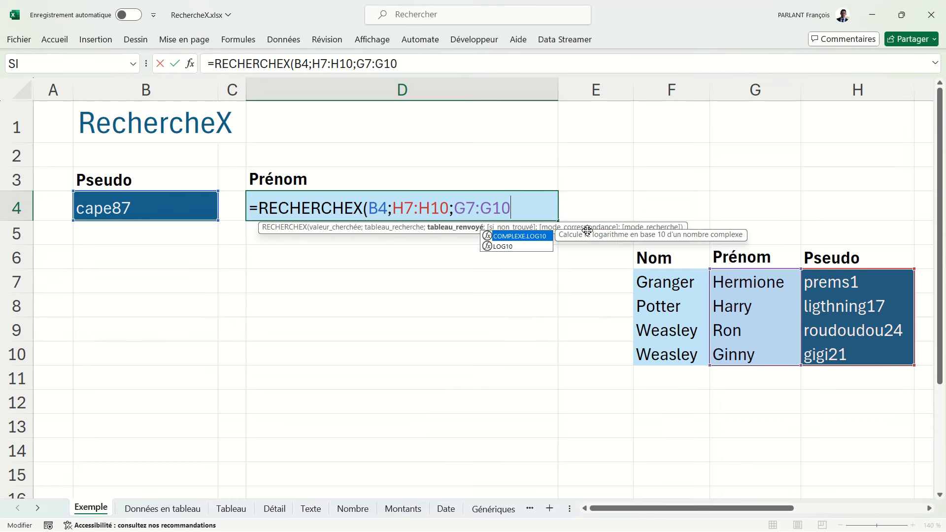
text(;)
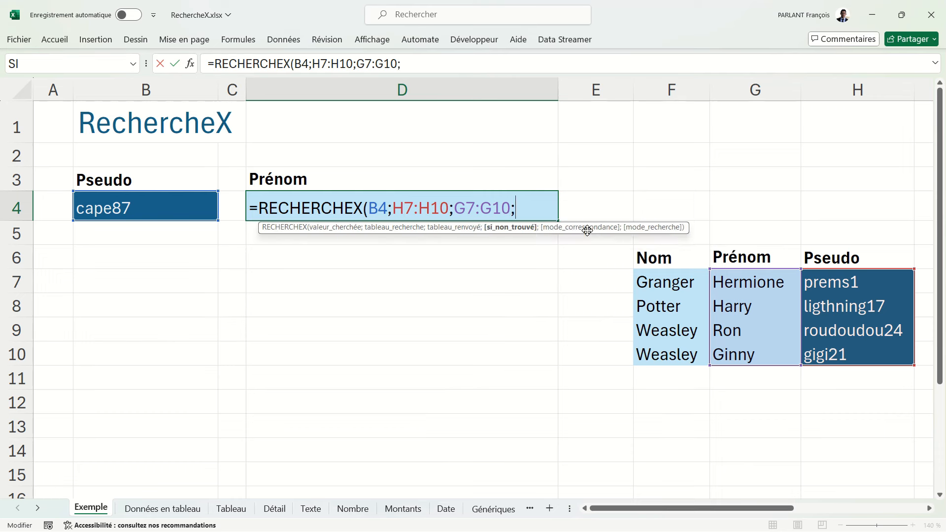
text("non trouvé)
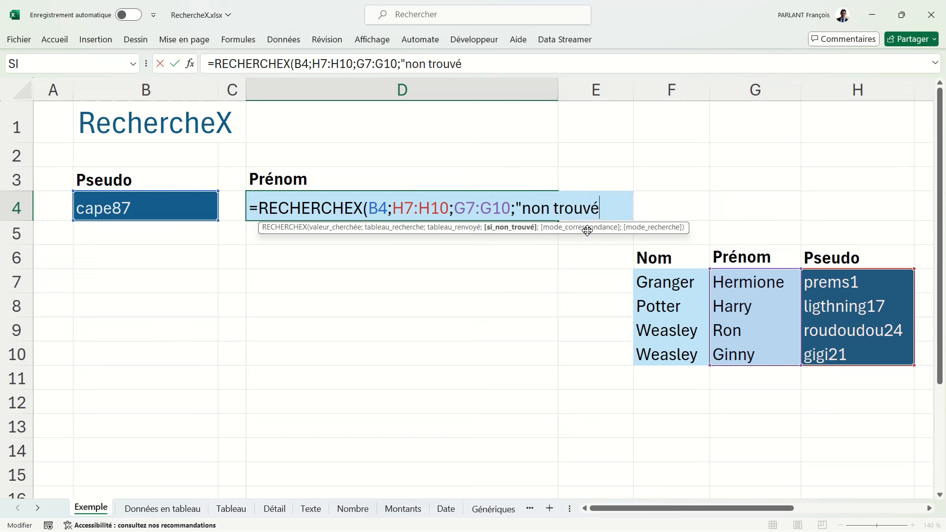
text("))
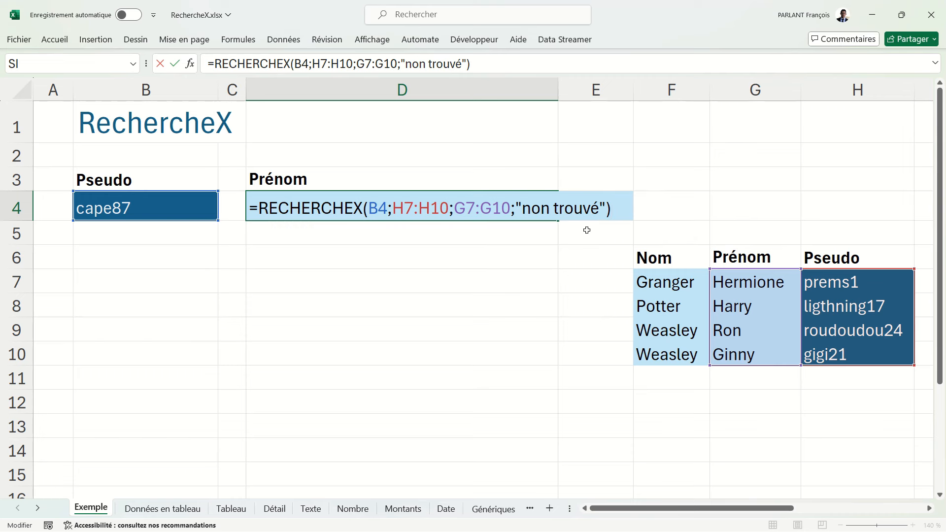
key(Return)
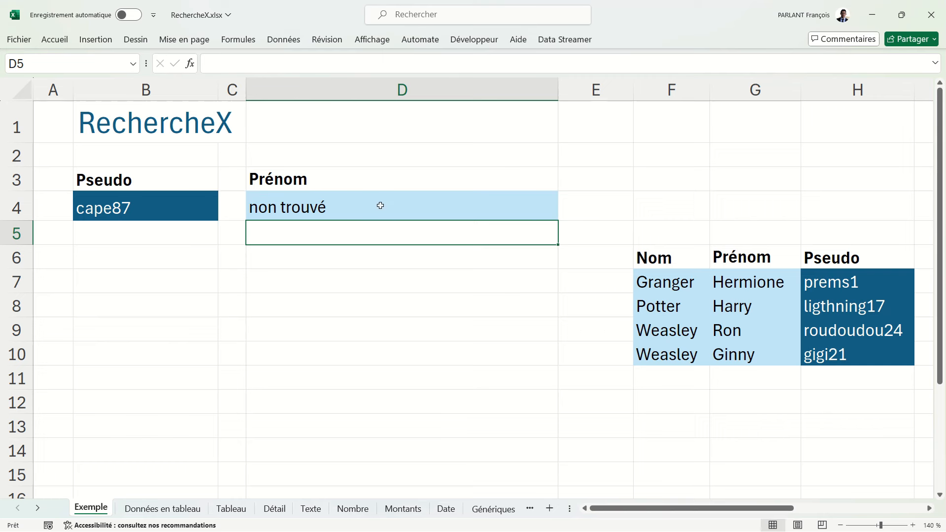
Step: Set the lookup pseudo in B4 to prems1
click(135, 214)
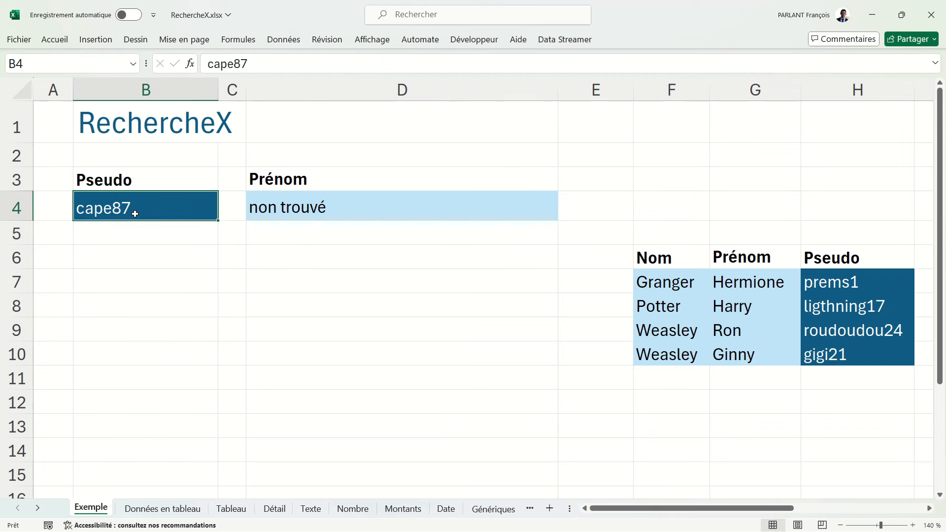
text(prems)
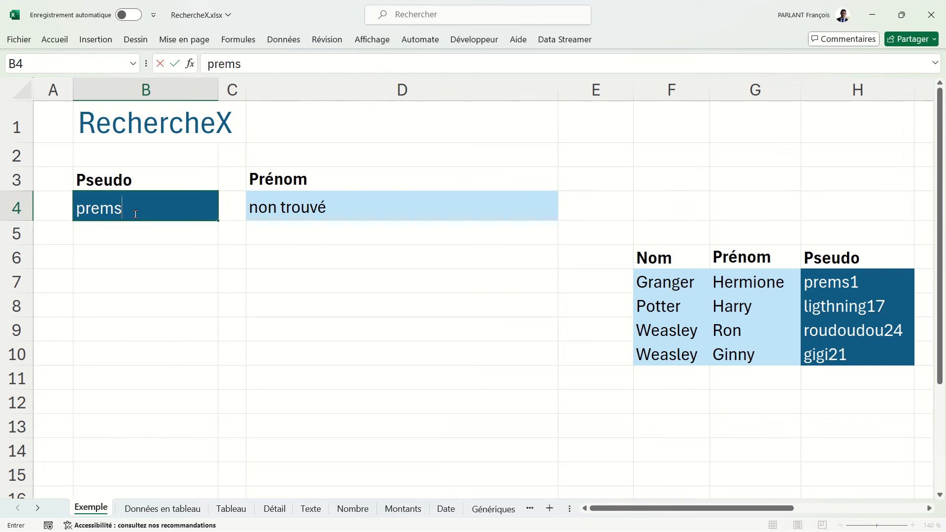
text(1)
key(Return)
Step: Replace the "non trouvé" text in the D4 formula with an empty string ""
click(329, 201)
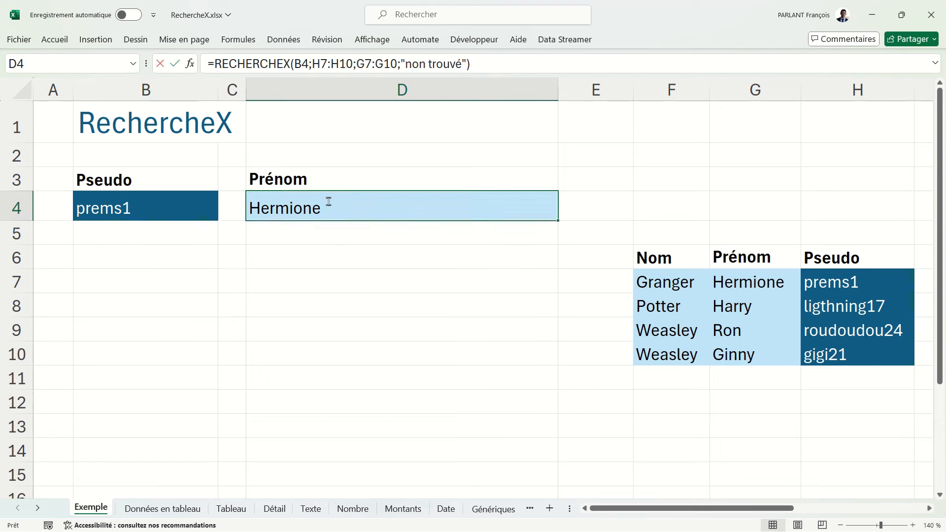
double_click(329, 201)
drag(599, 209, 522, 208)
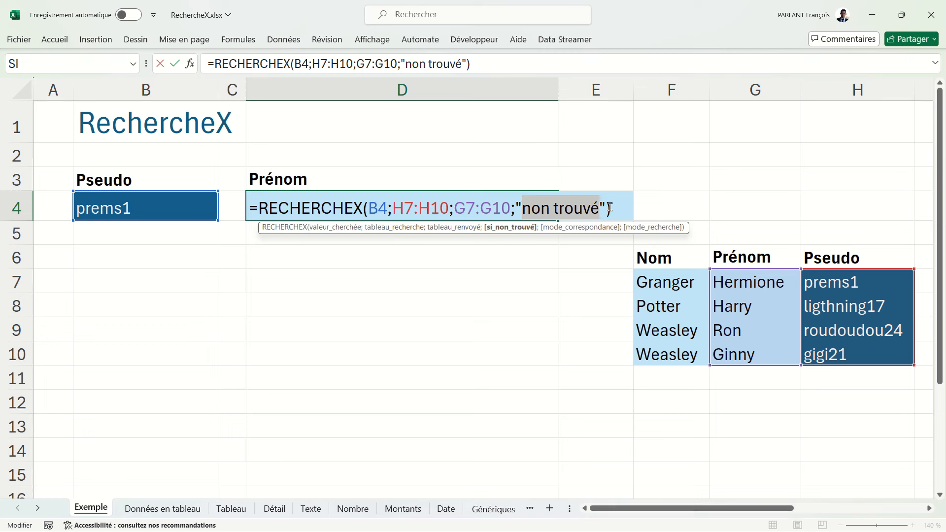
key(BackSpace)
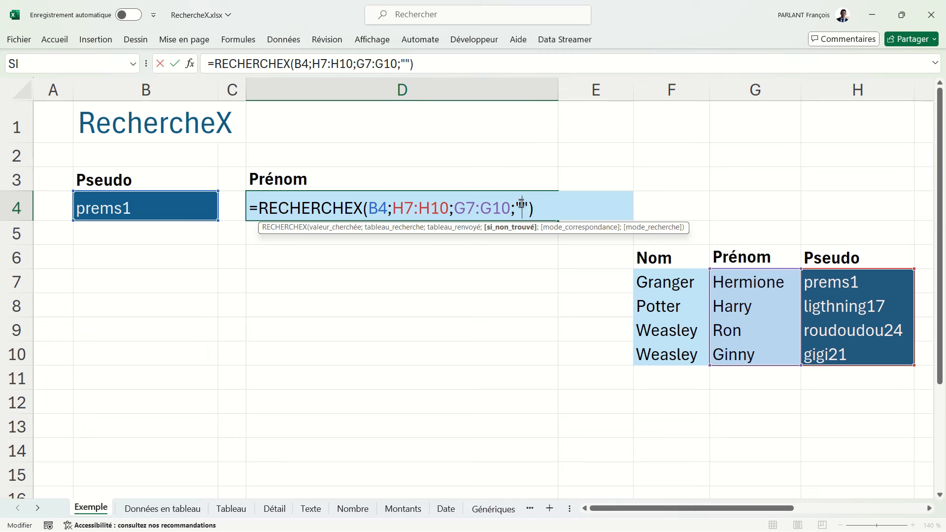
key(Return)
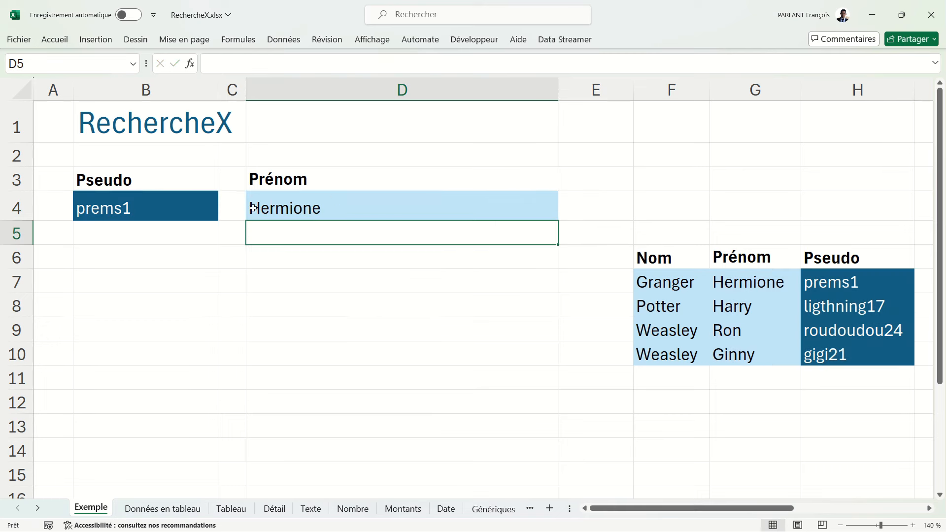
Step: Clear the lookup pseudo in B4 and select the Prénom formula cell D4
click(144, 203)
key(Delete)
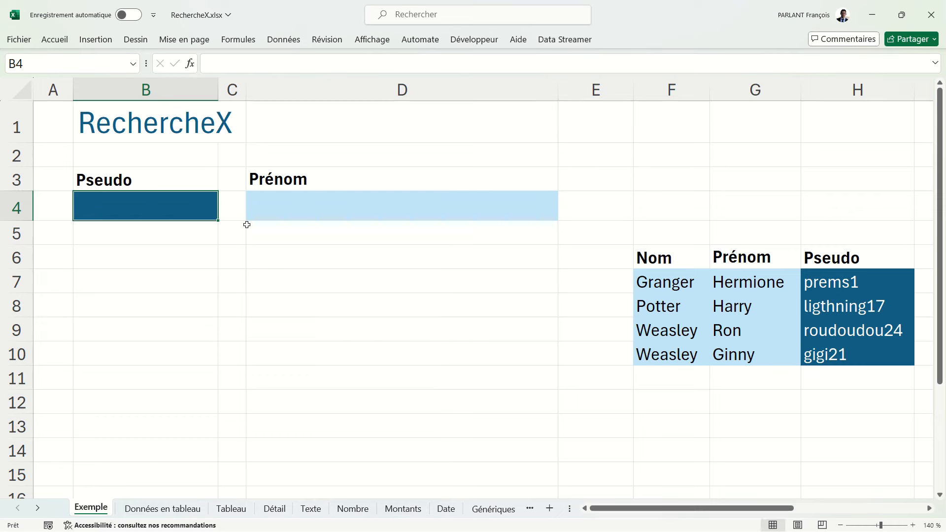
click(303, 207)
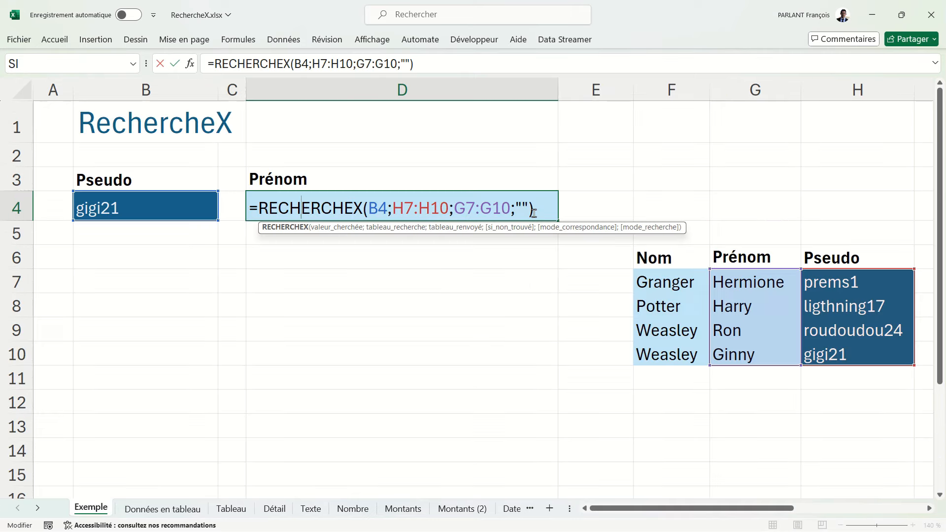
Step: Add 0 (Correspondance exacte) as the mode_correspondance argument of the D4 RECHERCHEX formula and reselect D4
text())
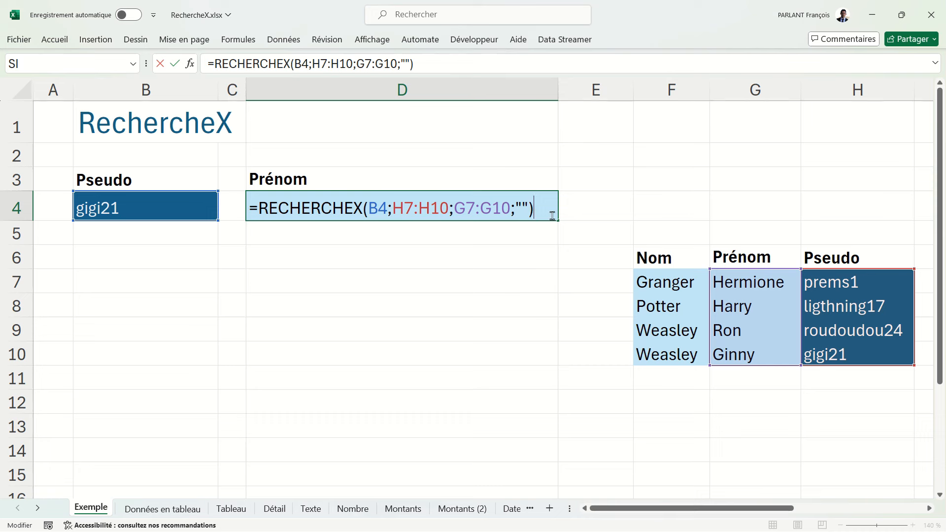
key(BackSpace)
text(;)
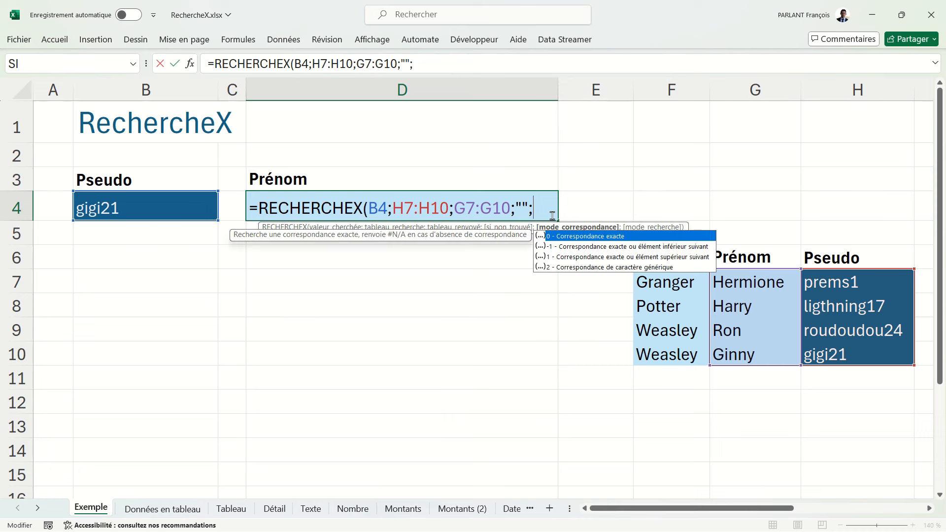
text(0)
key(Return)
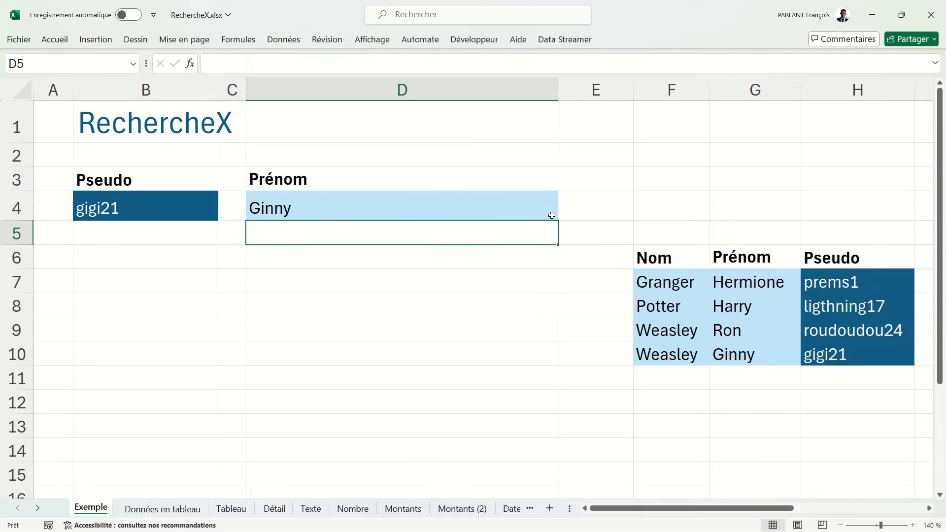
click(537, 211)
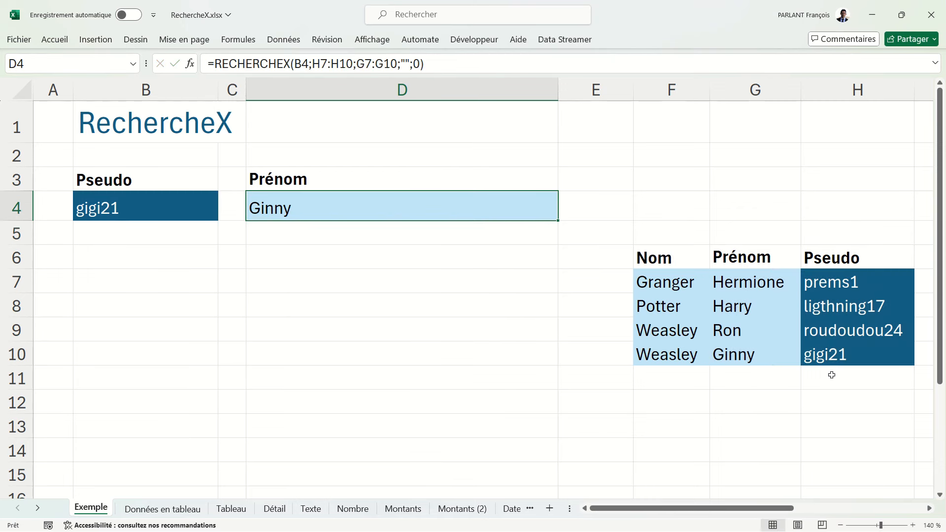
Step: On the Montants sheet, re-enter the D4 formula's mode_correspondance as -1 (Correspondance exacte ou élément inférieur suivant)
click(353, 509)
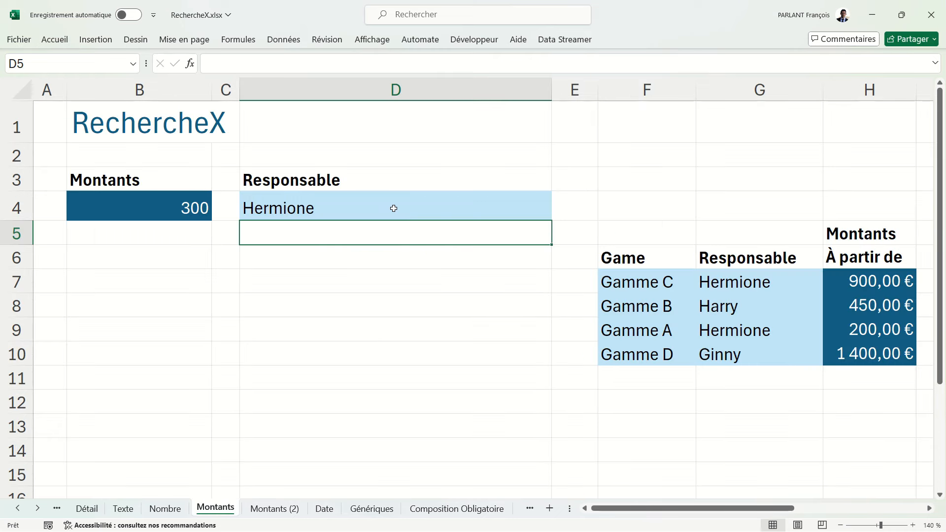
click(394, 209)
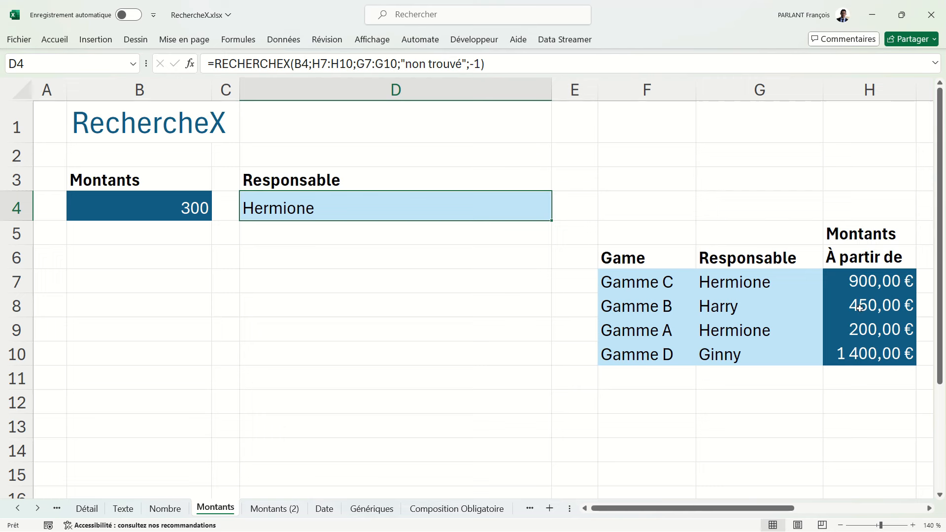
double_click(353, 210)
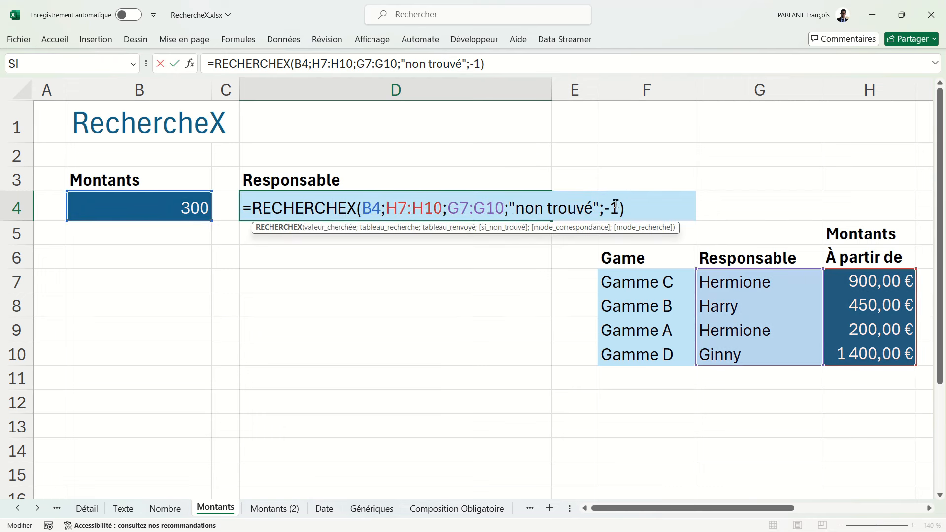
key(BackSpace)
key(BackSpace)
key(BackSpace)
key(BackSpace)
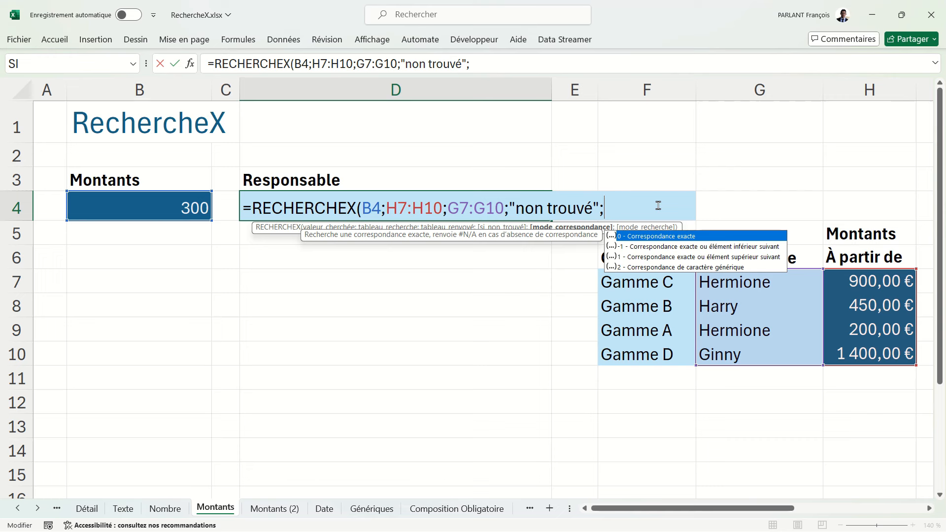
text(;)
key(Down)
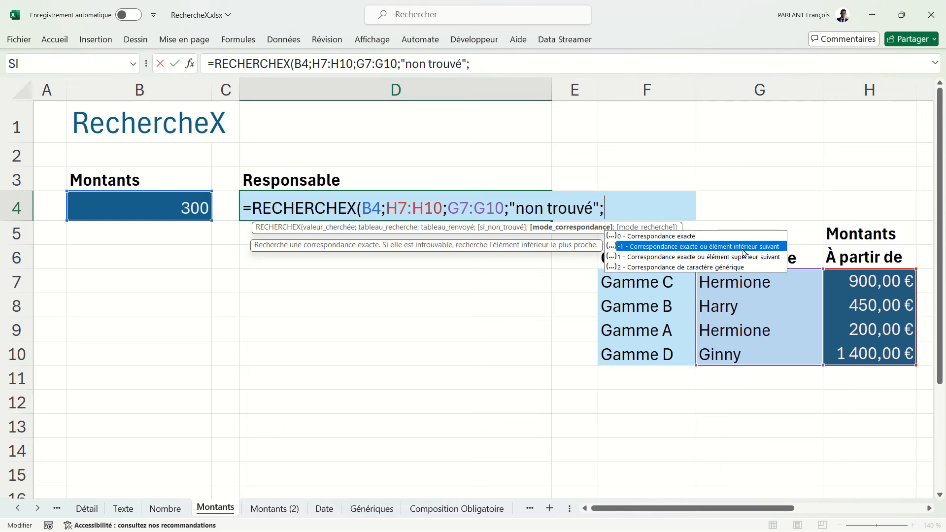
double_click(744, 253)
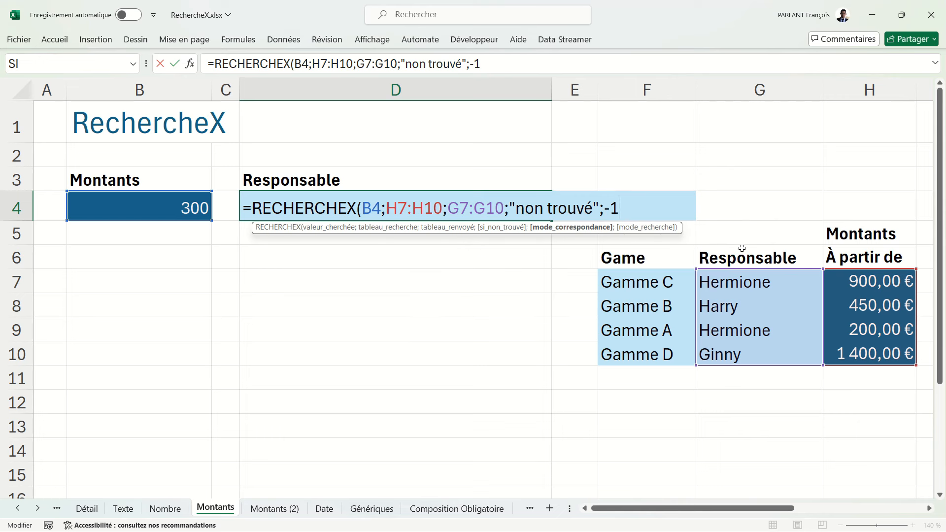
key(Return)
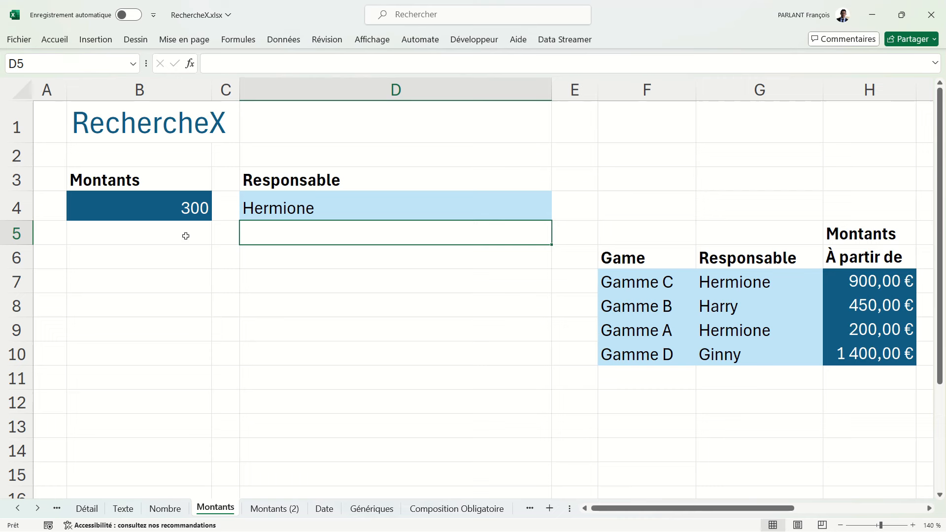
Step: Set the lookup amount in B4 of the Montants sheet to 500
click(173, 208)
text(500)
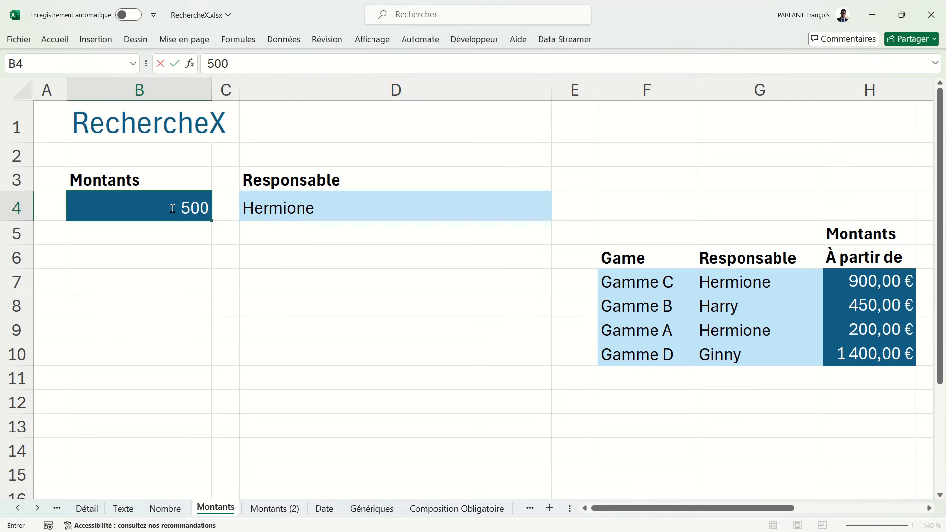
key(Return)
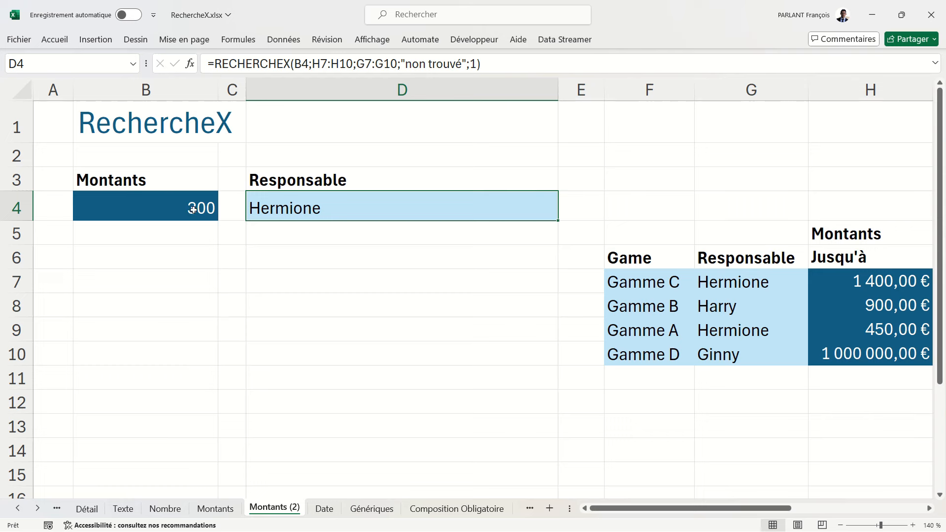
Step: On the Montants (2) sheet, re-enter the D4 formula's mode_correspondance as 1 (Correspondance exacte ou élément supérieur suivant)
double_click(376, 207)
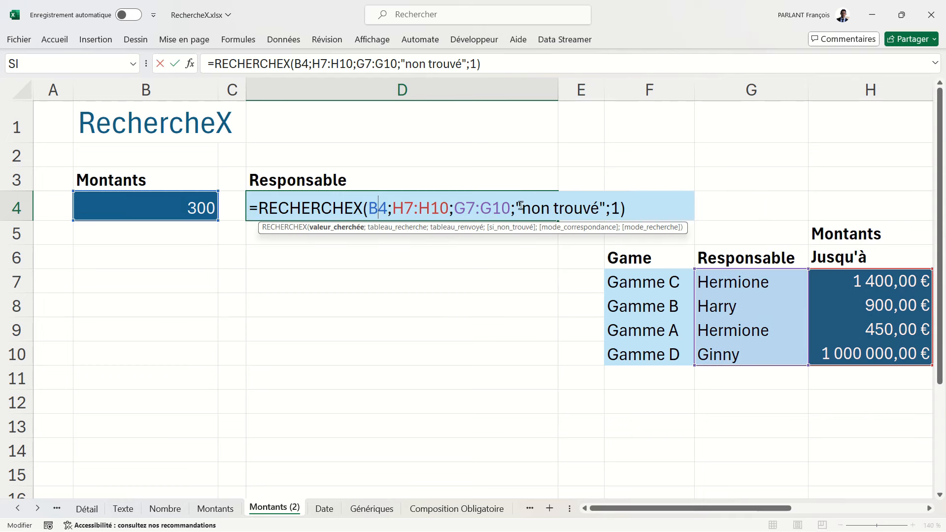
click(639, 208)
key(BackSpace)
key(BackSpace)
text(1)
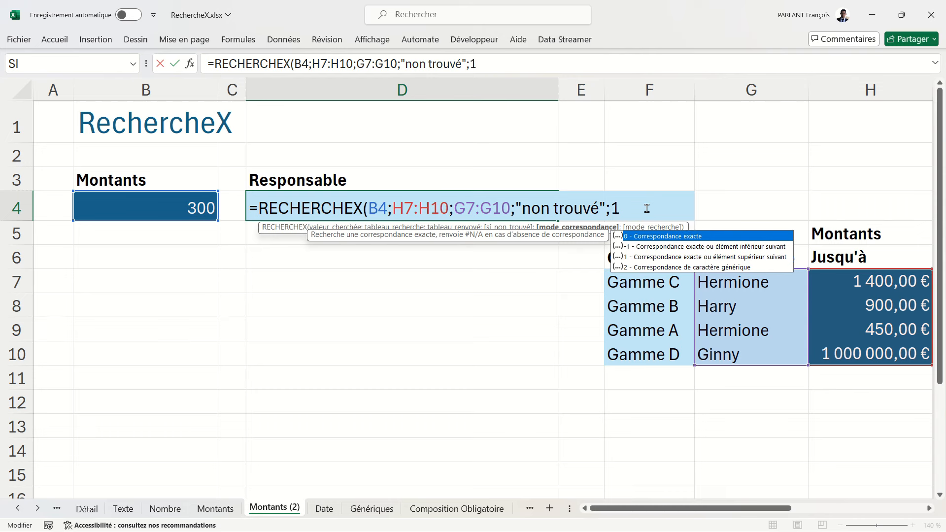
key(Down)
key(Down)
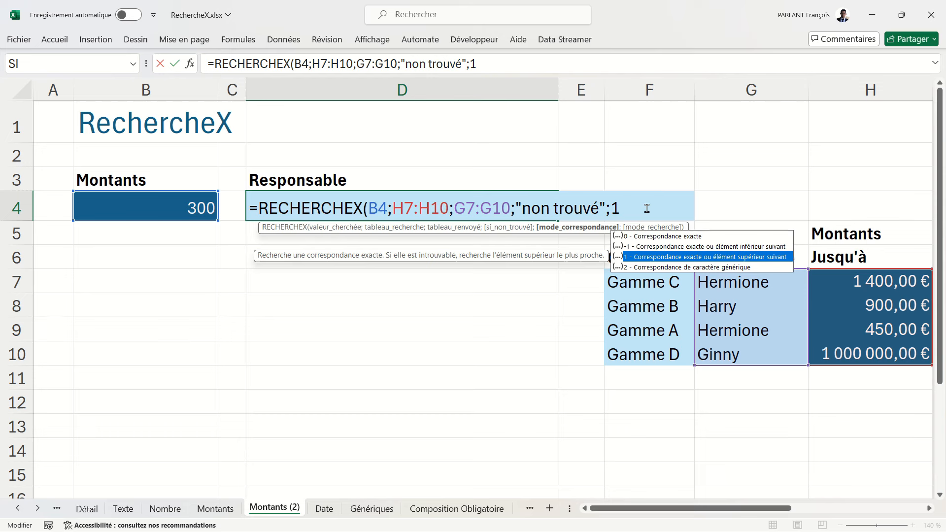
key(Escape)
key(Return)
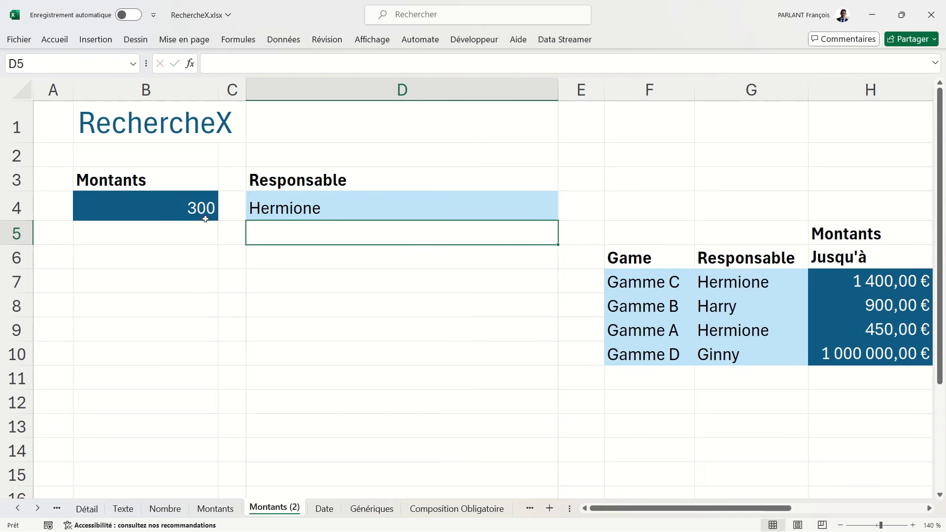
Step: Test the upper-limit lookup on Montants (2) by entering 450 followed by 451 as the amount in B4
click(173, 211)
text(450)
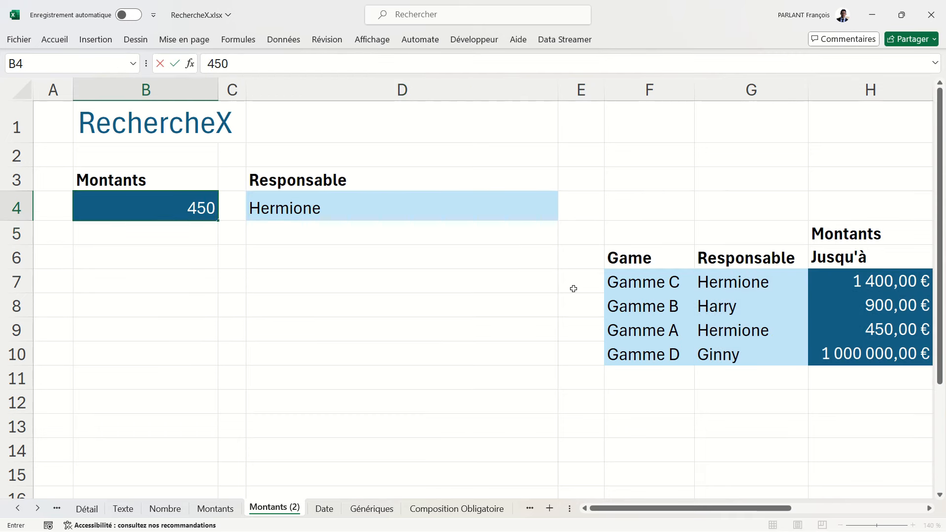
key(Return)
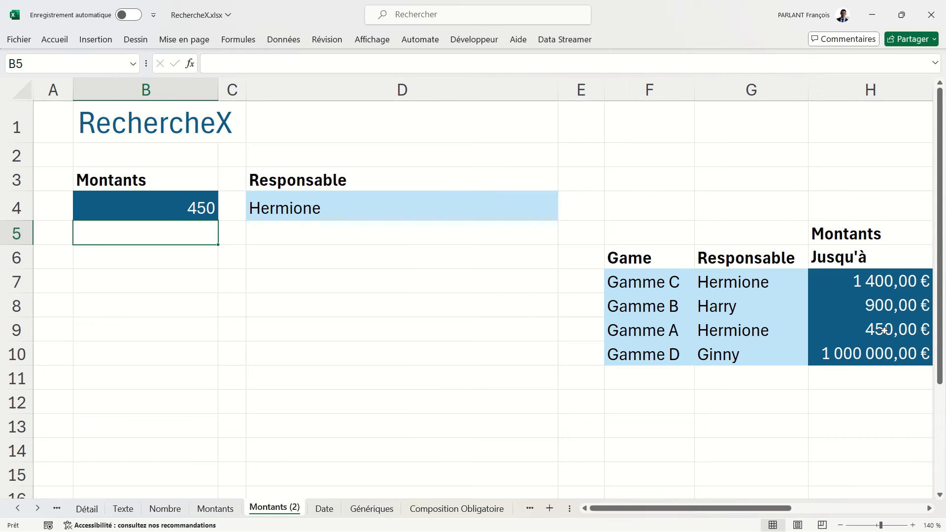
click(196, 215)
text(451)
key(Return)
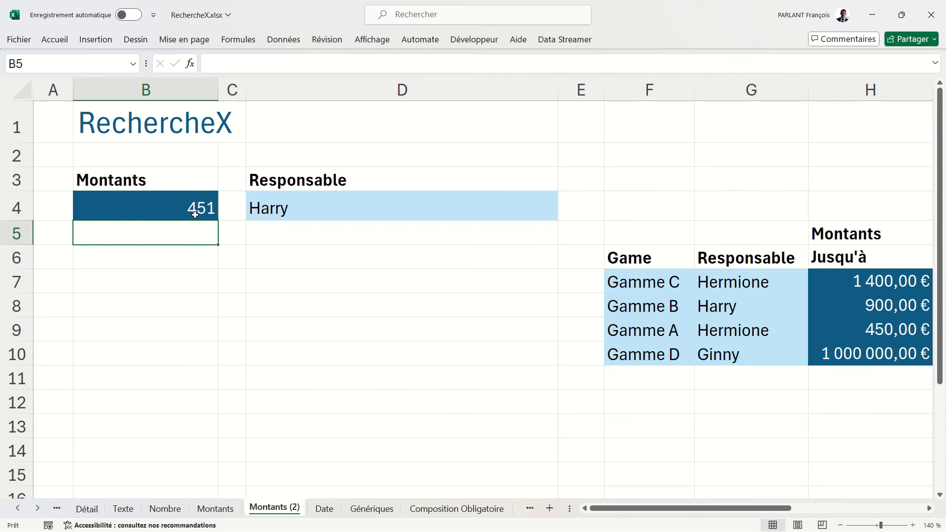